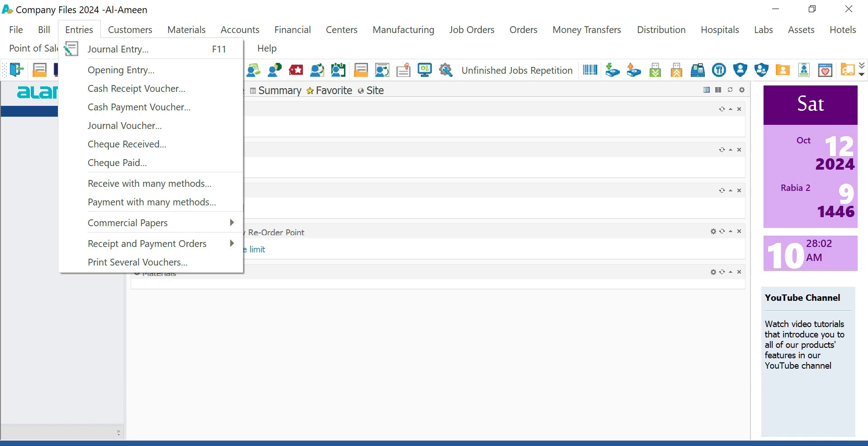
# - Highlight Opening Entry in the Entries list, reopening the list of entry types
pyautogui.press('Down')
pyautogui.press('Down')
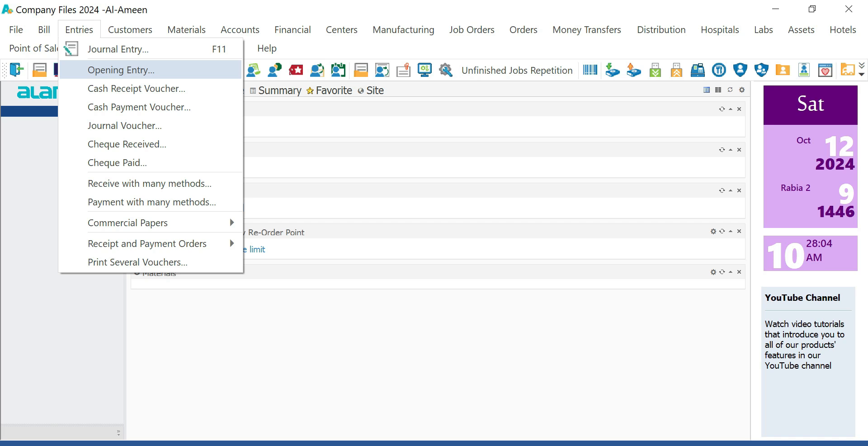
pyautogui.click(79, 30)
pyautogui.click(79, 30)
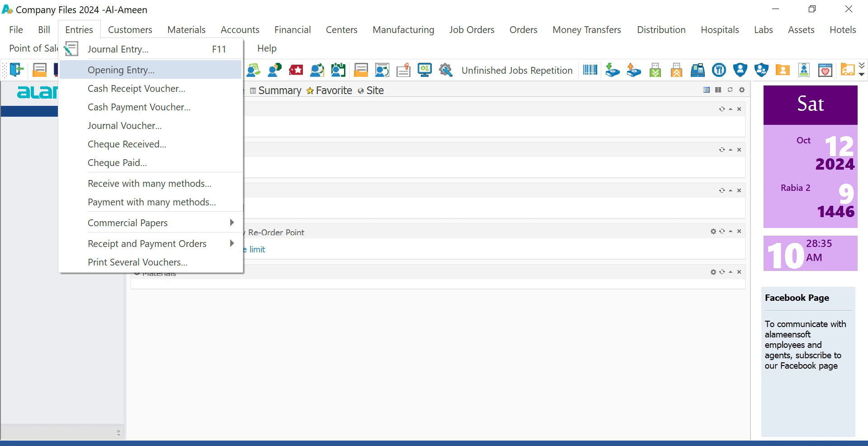
# - Open a new Opening Entry form and reposition its window
pyautogui.press('Return')
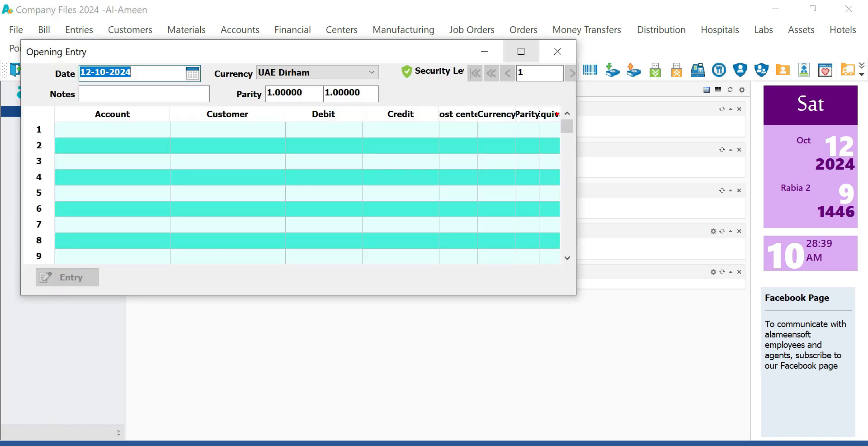
pyautogui.click(520, 52)
pyautogui.click(812, 9)
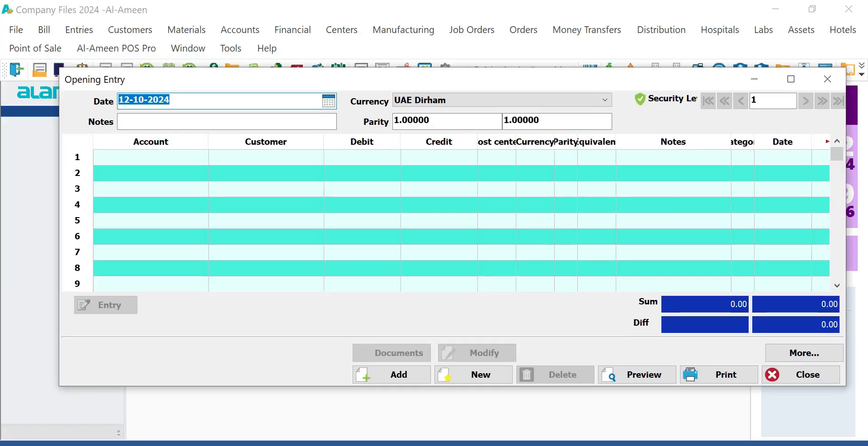
pyautogui.moveTo(289, 83); pyautogui.dragTo(295, 94)
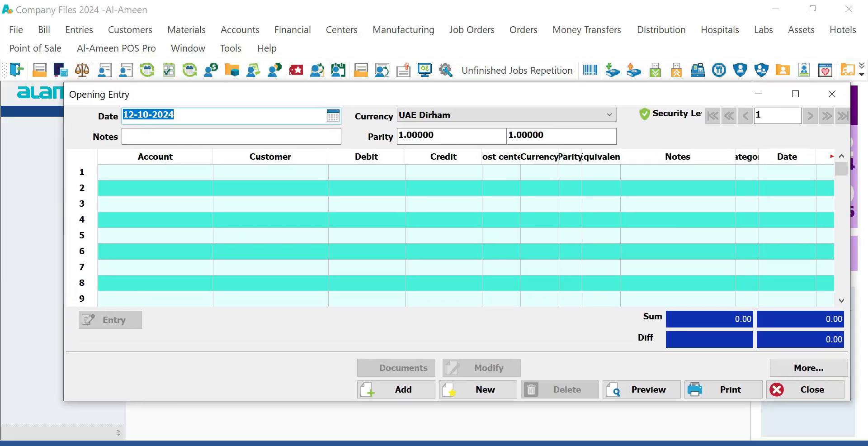
# - Set the entry date to 01-01-2024, keeping January 2024 in the calendar
pyautogui.moveTo(177, 115); pyautogui.dragTo(123, 115)
pyautogui.click(178, 114)
pyautogui.moveTo(174, 115); pyautogui.dragTo(122, 114)
pyautogui.write('01')
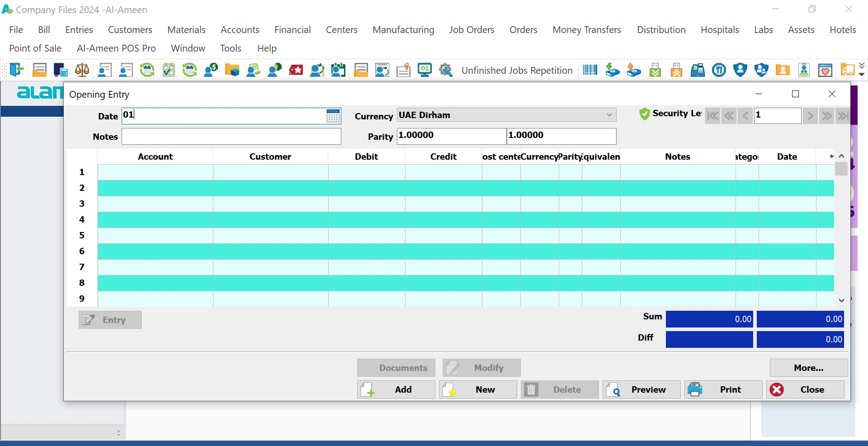
pyautogui.write('-01-2024')
pyautogui.press('Return')
pyautogui.press('Return')
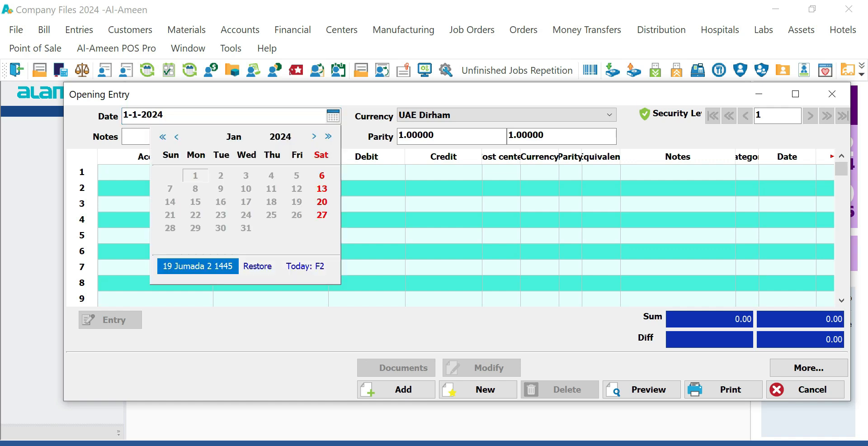
pyautogui.click(234, 136)
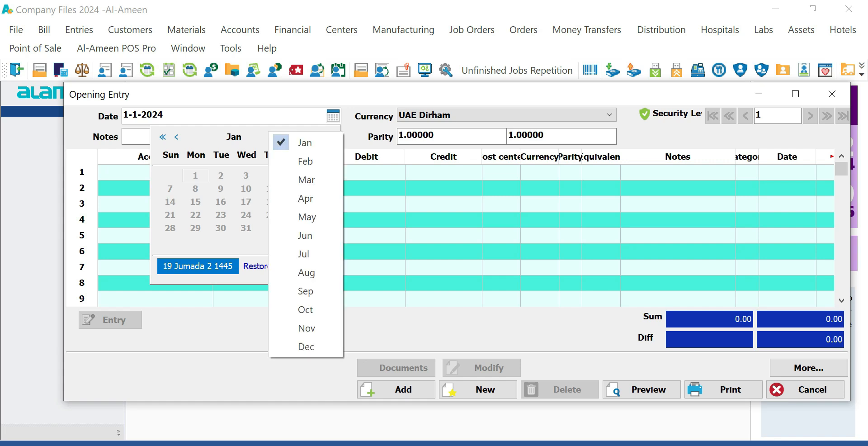
pyautogui.click(305, 142)
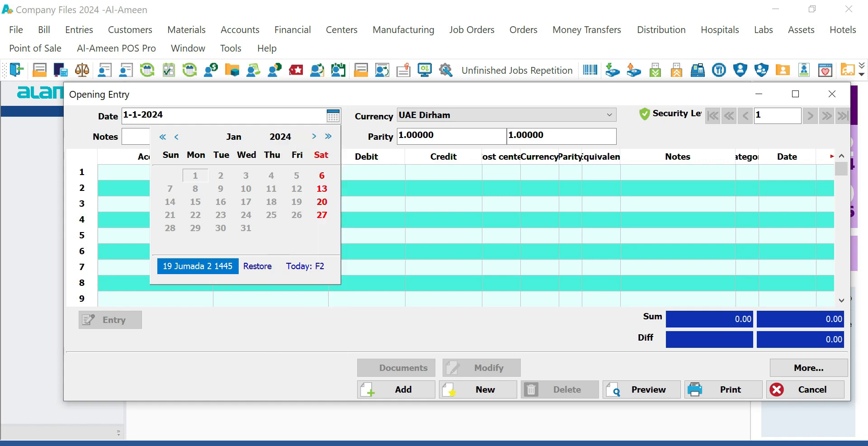
pyautogui.click(281, 136)
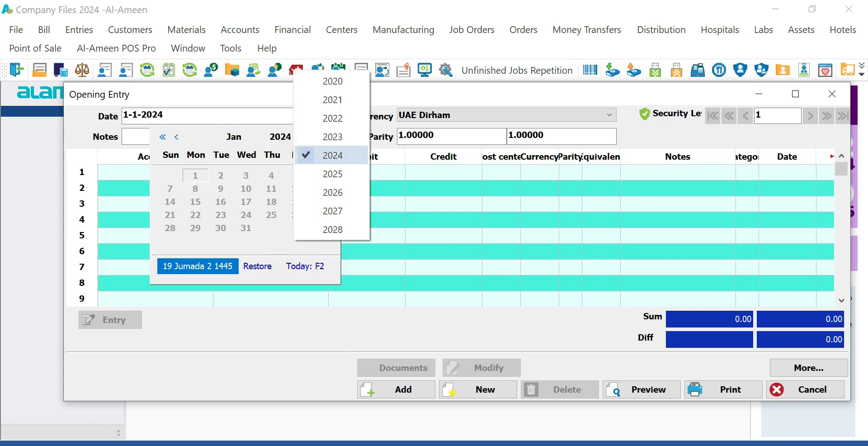
pyautogui.click(332, 155)
pyautogui.click(181, 115)
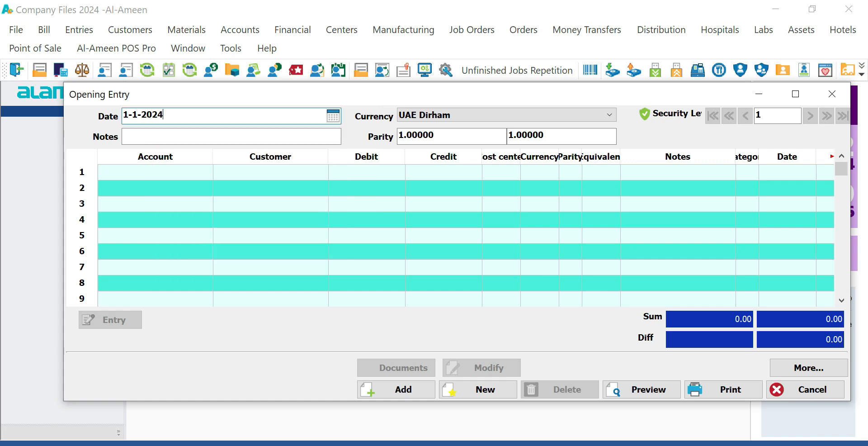
pyautogui.doubleClick(149, 114)
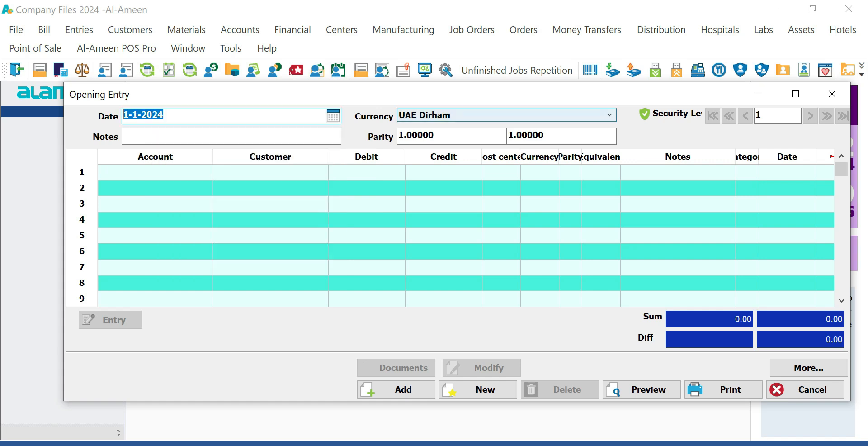
pyautogui.click(155, 172)
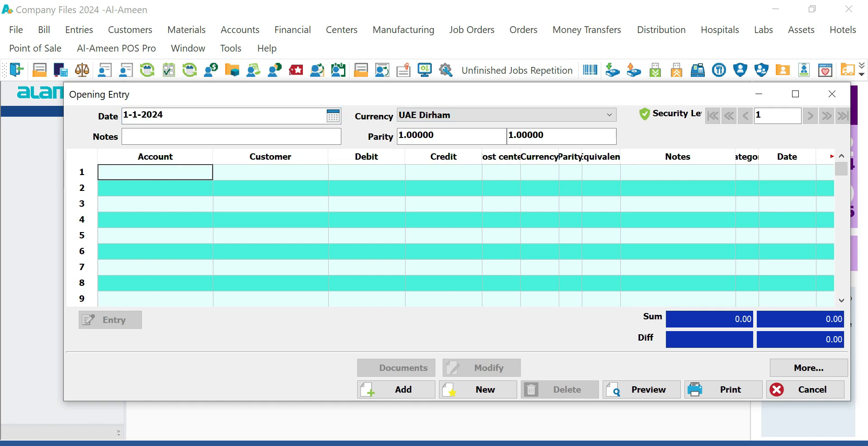
# - Widen the Account column and choose 131-Cash in Hand for line 1
pyautogui.moveTo(212, 156); pyautogui.dragTo(257, 156)
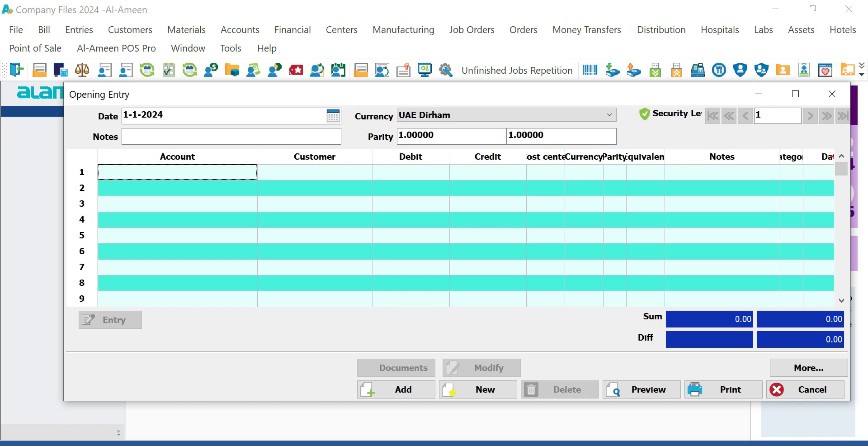
pyautogui.moveTo(256, 156); pyautogui.dragTo(264, 156)
pyautogui.write('cash')
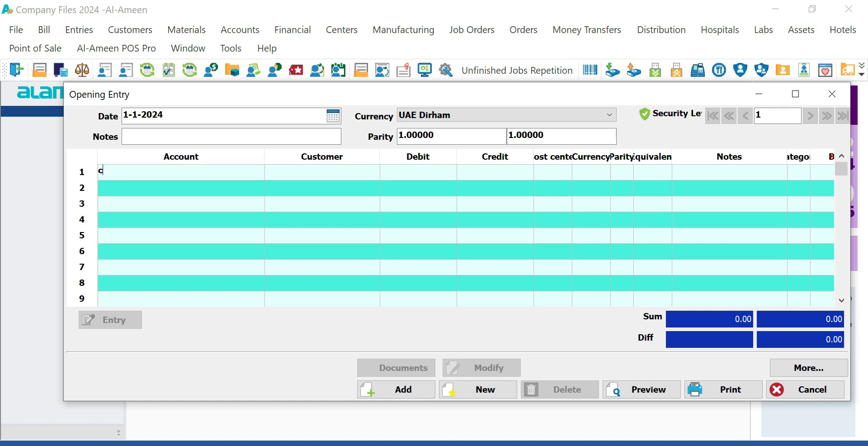
pyautogui.press('Return')
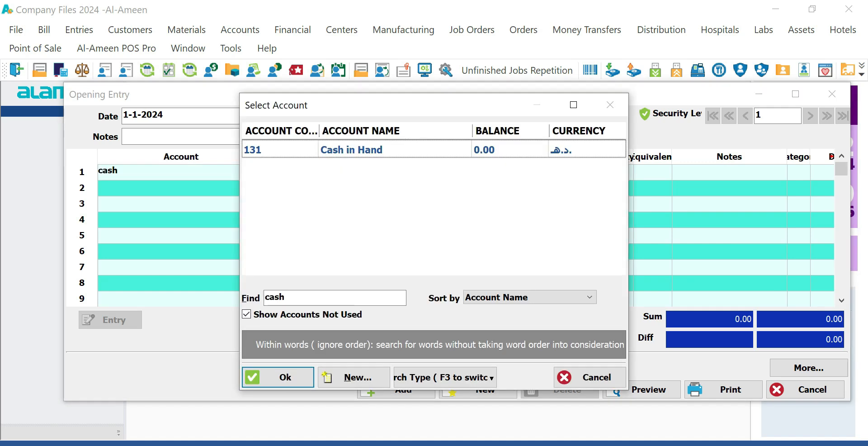
pyautogui.click(352, 150)
pyautogui.press('Return')
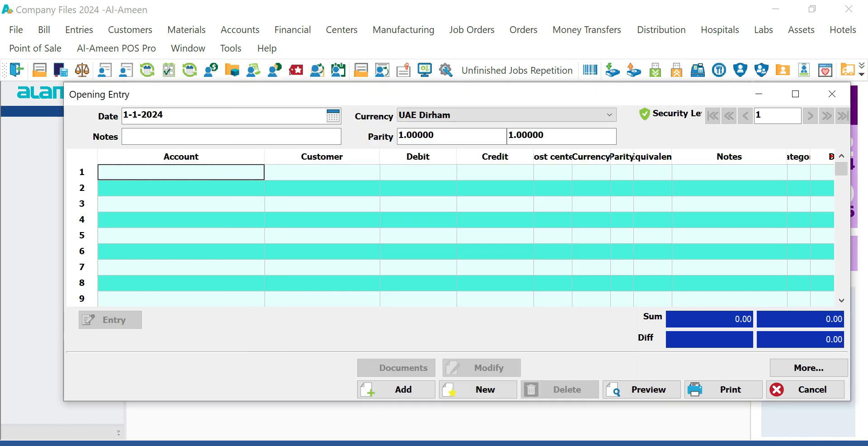
pyautogui.write('131')
pyautogui.press('Return')
# - Re-select Cash in Hand on line 1 and debit it 50,000
pyautogui.press('Left')
pyautogui.write('الصن')
pyautogui.press('Return')
pyautogui.press('Left')
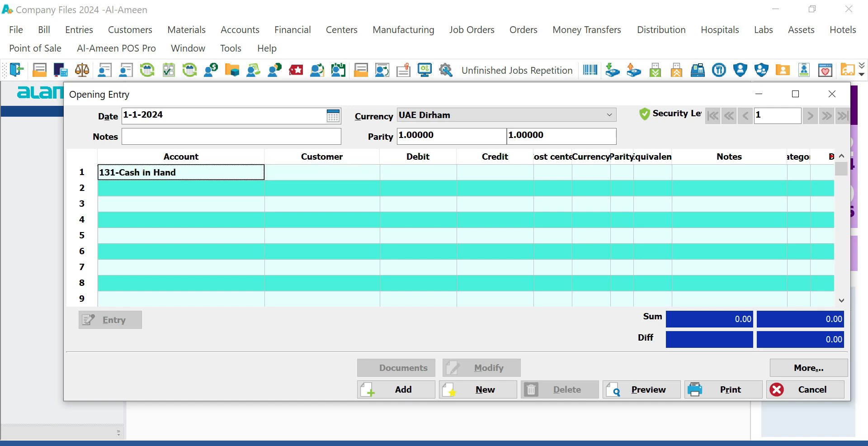
pyautogui.write('cash')
pyautogui.press('Return')
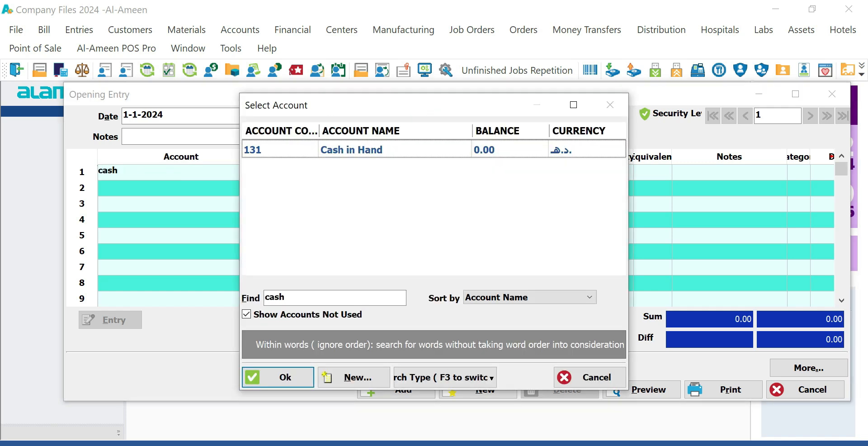
pyautogui.click(278, 377)
pyautogui.press('Return')
pyautogui.write('50,00')
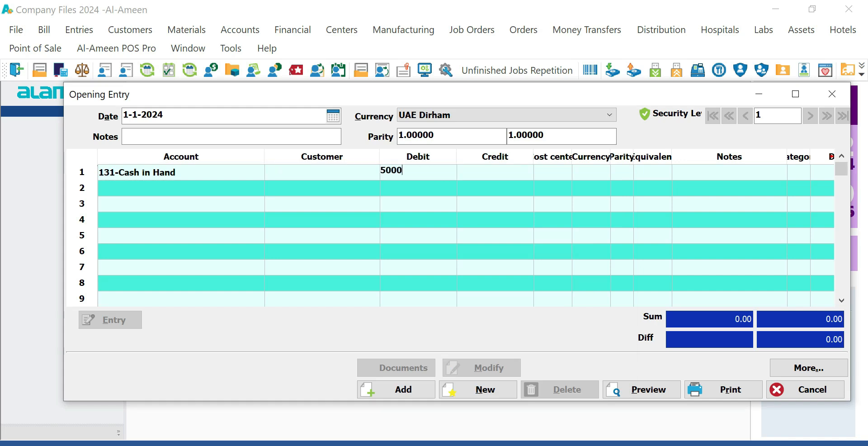
pyautogui.write('0')
pyautogui.press('Return')
pyautogui.click(418, 188)
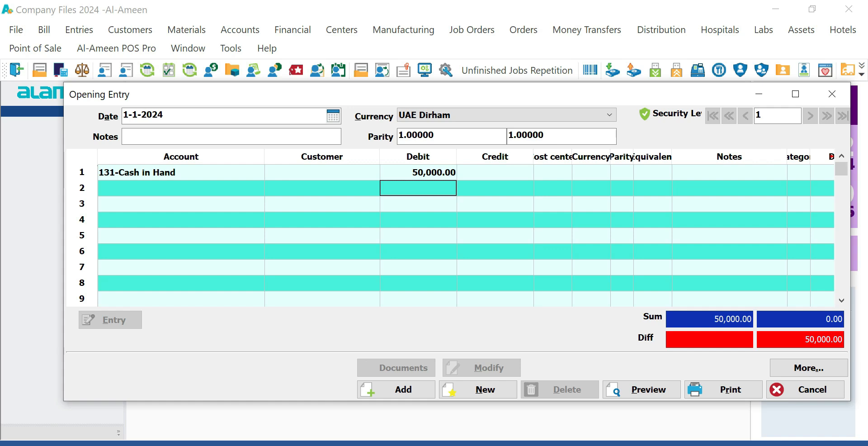
# - Debit 100,000 to Bank No 1 on line 2
pyautogui.click(181, 188)
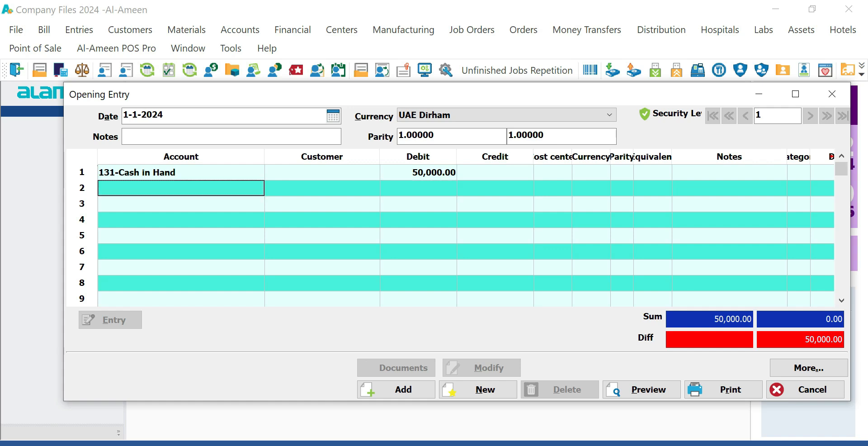
pyautogui.write('bank')
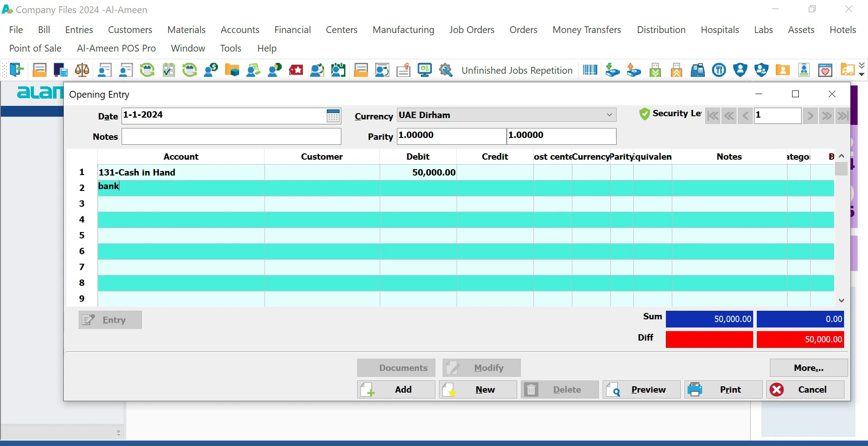
pyautogui.press('Return')
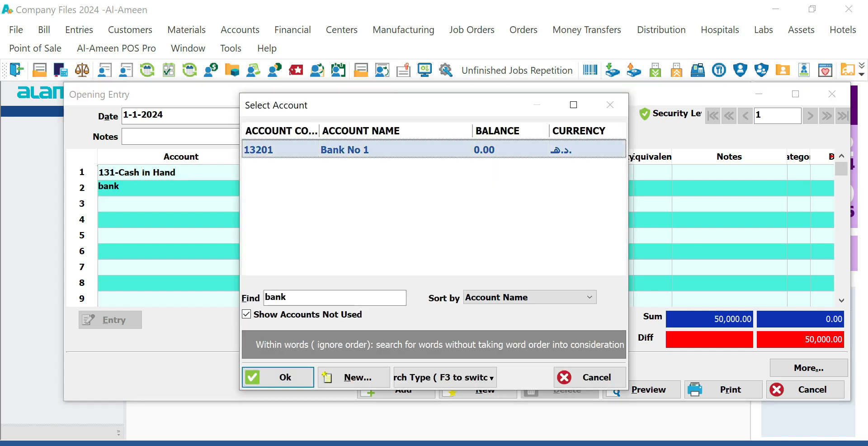
pyautogui.press('Return')
pyautogui.press('Return')
pyautogui.press('Return')
pyautogui.write('100,000')
pyautogui.press('Return')
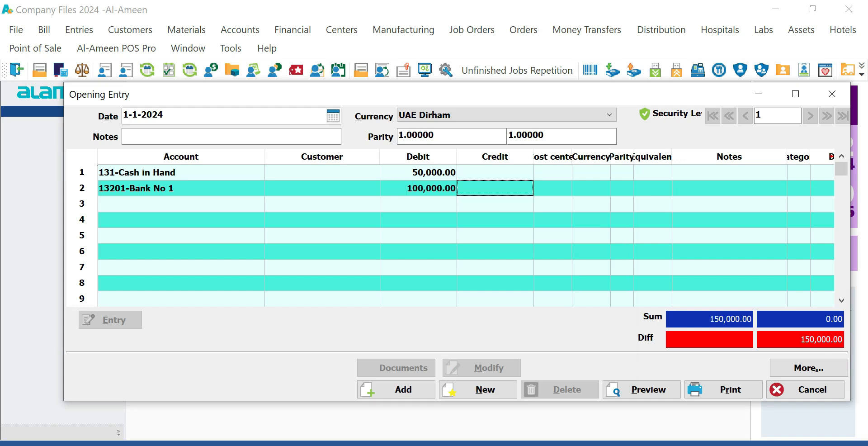
# - Look up accounts matching 'cap' in line 3's Account cell
pyautogui.press('Return')
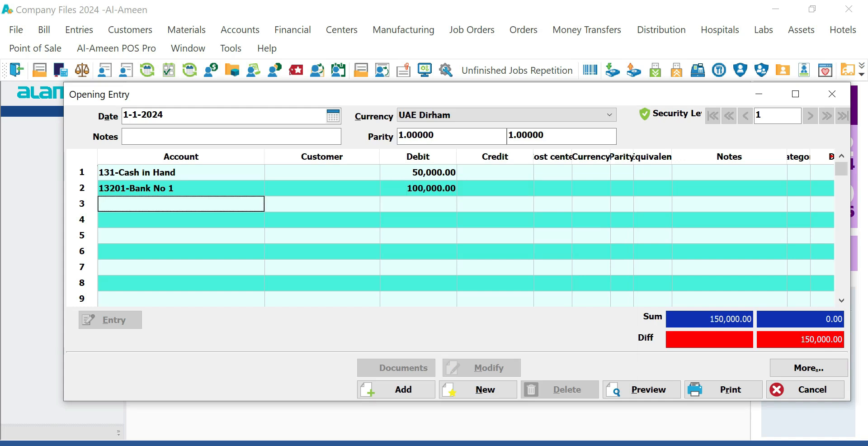
pyautogui.write('cao')
pyautogui.press('BackSpace')
pyautogui.write('p')
pyautogui.press('Return')
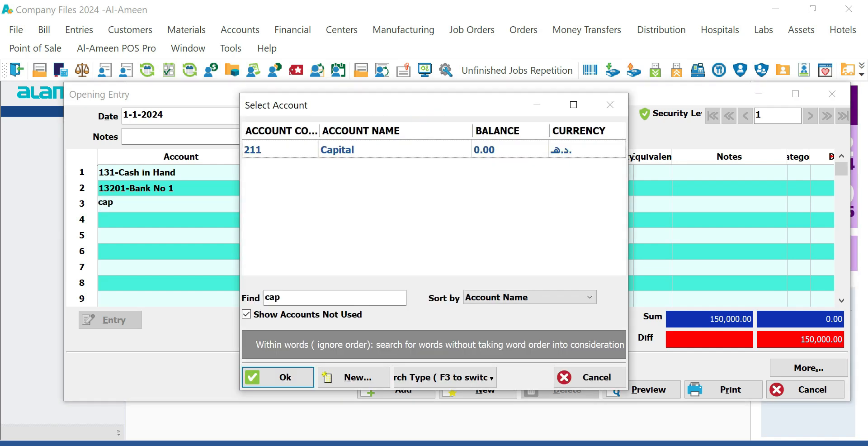
pyautogui.press('Return')
pyautogui.press('Return')
pyautogui.press('Return')
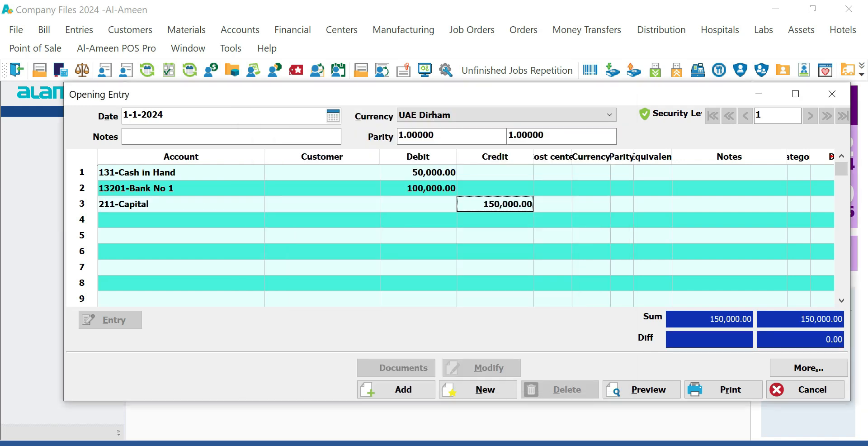
# - Note 'opening balance' on line 1 and copy it to lines 2 and 3 with F4
pyautogui.click(729, 172)
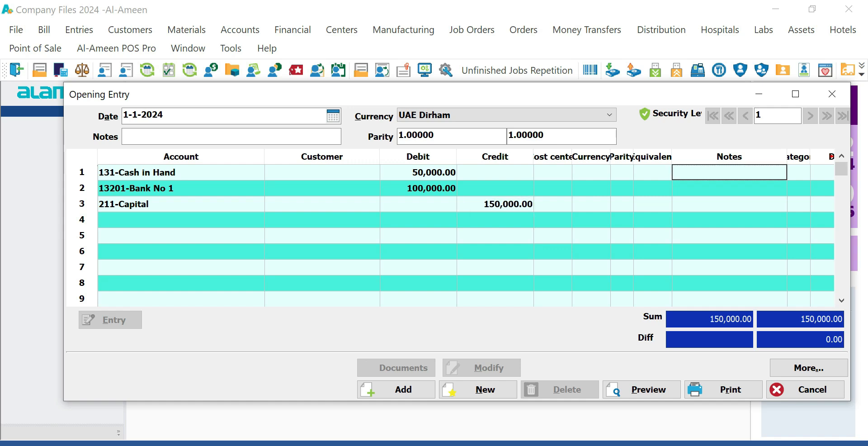
pyautogui.write('op')
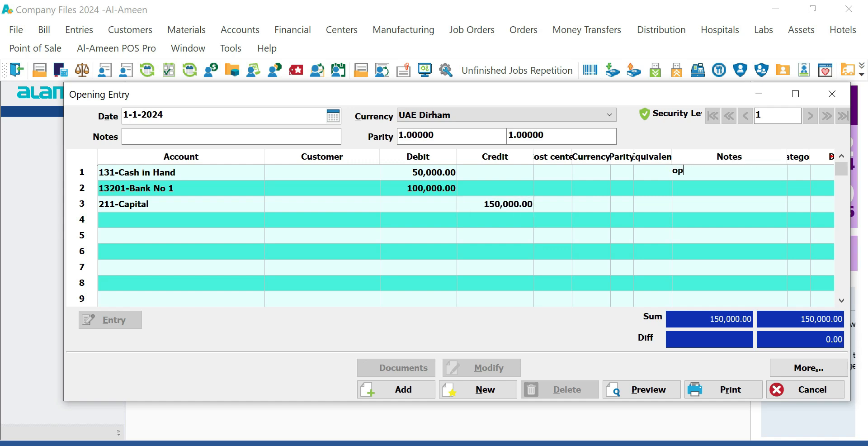
pyautogui.write('e')
pyautogui.write('ning balance')
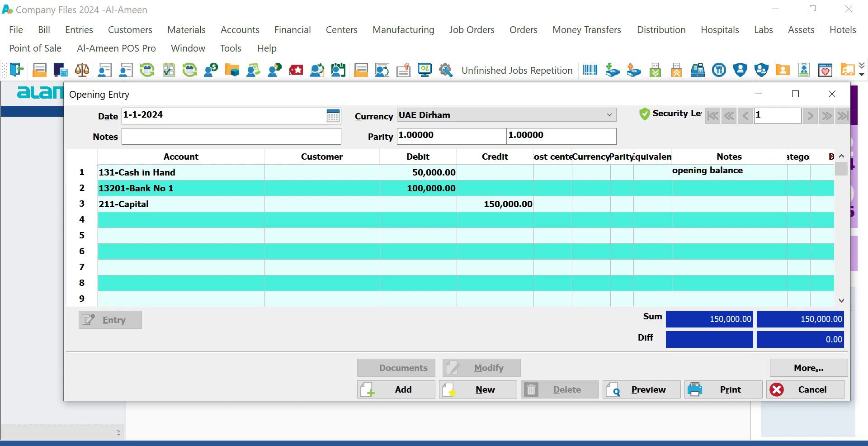
pyautogui.press('Down')
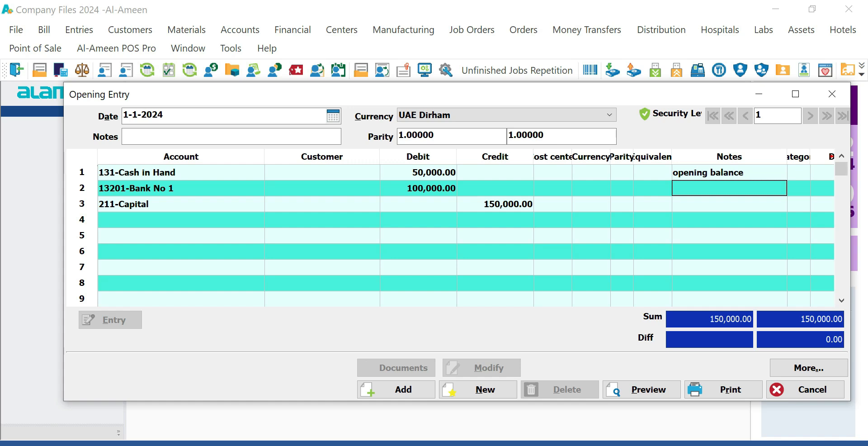
pyautogui.press('F4')
pyautogui.press('F4')
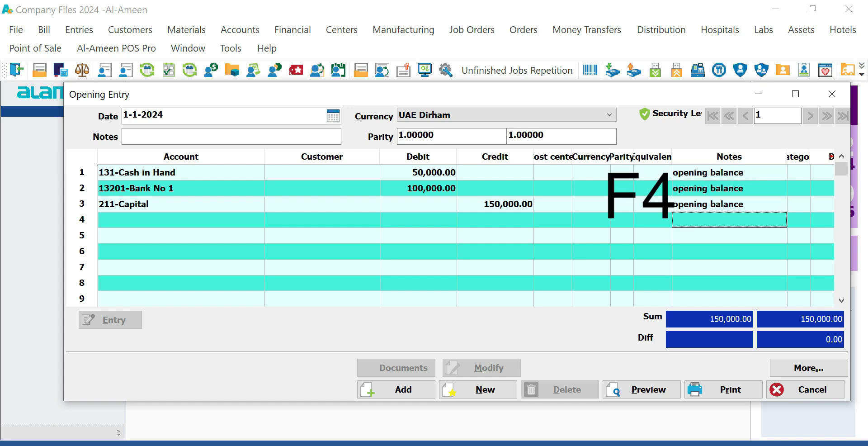
pyautogui.click(322, 220)
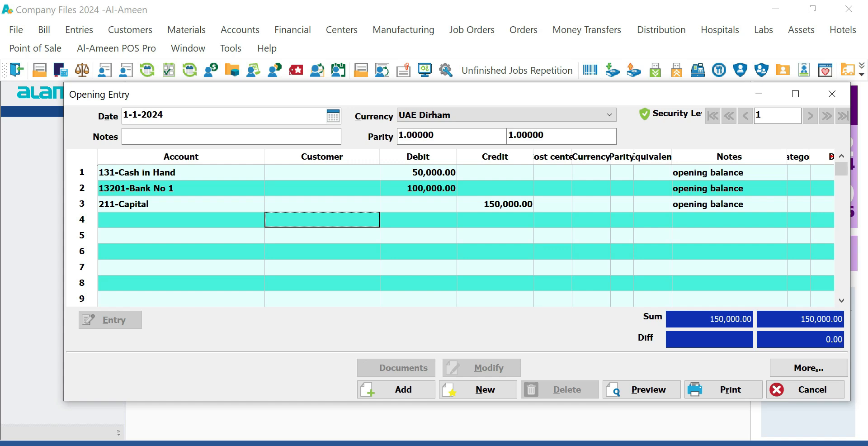
# - Add the entry, accept the earlier-date warning, skip printing, and close the form
pyautogui.click(395, 389)
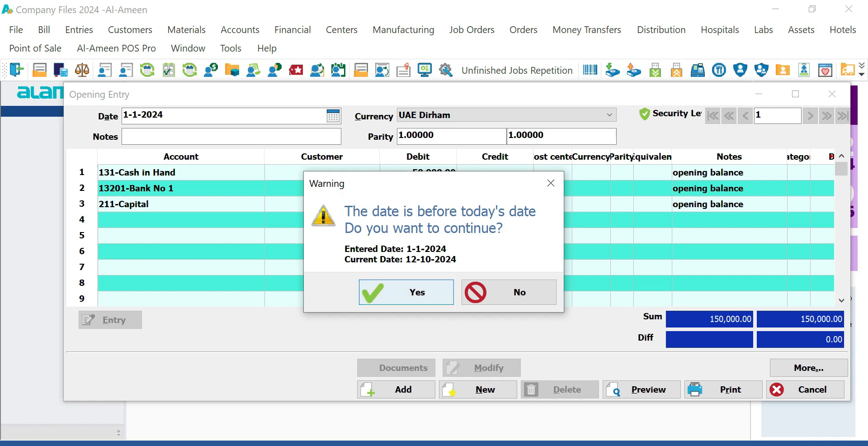
pyautogui.press('Return')
pyautogui.press('Return')
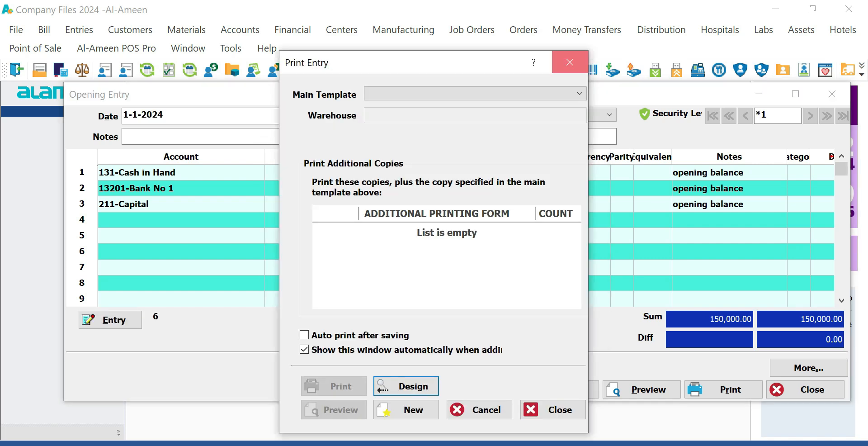
pyautogui.click(570, 62)
pyautogui.click(832, 94)
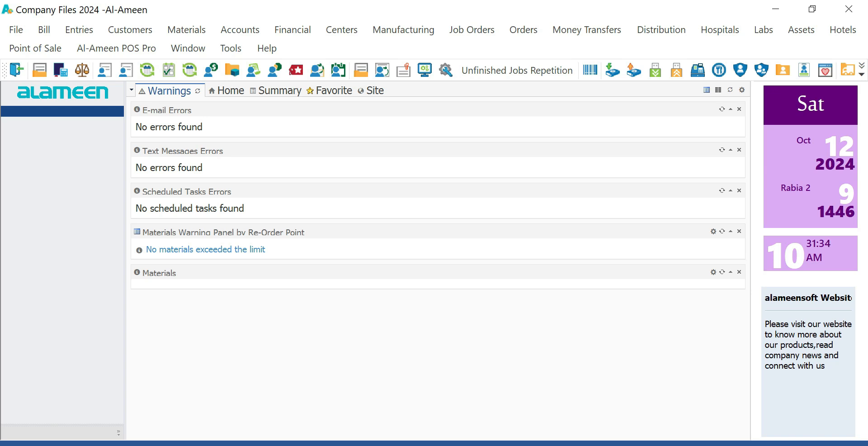
# - Open a new Cash Receipt Voucher from the Entries list
pyautogui.click(79, 30)
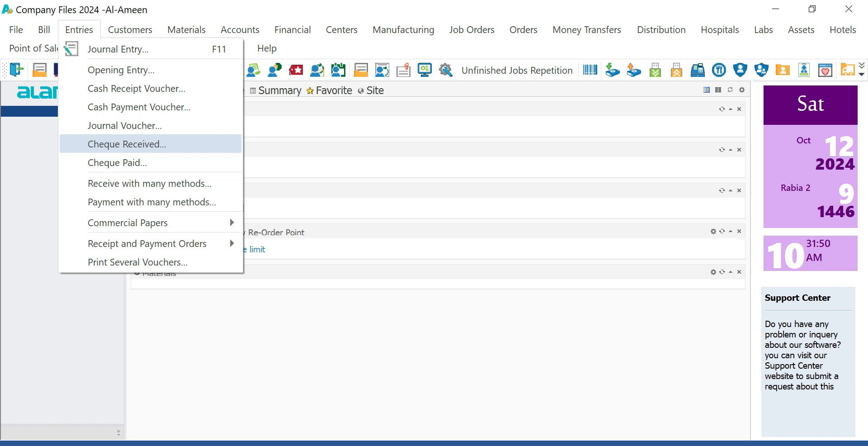
pyautogui.press('Up')
pyautogui.press('Up')
pyautogui.press('Up')
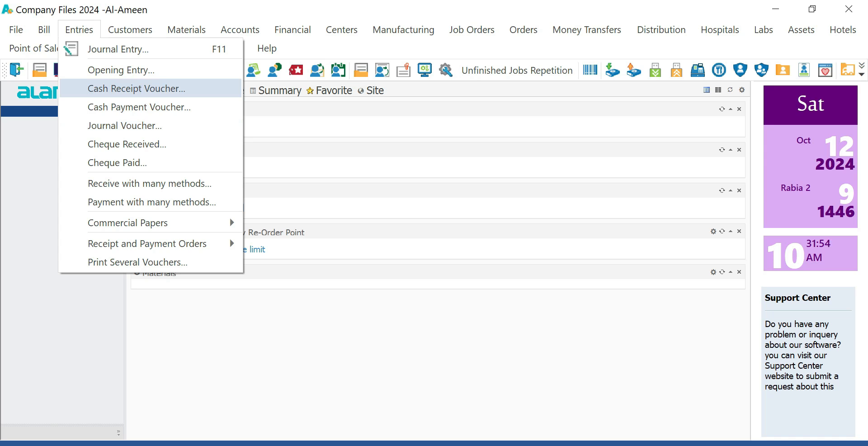
pyautogui.press('Return')
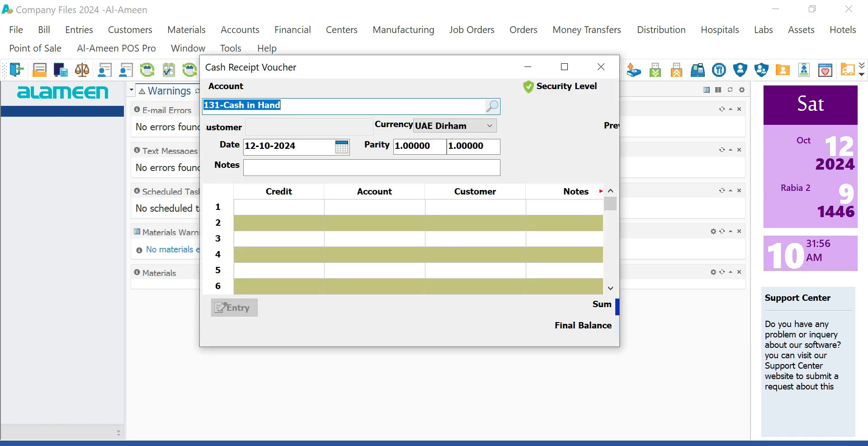
# - Move and enlarge the voucher window, then select the Account field text
pyautogui.click(564, 67)
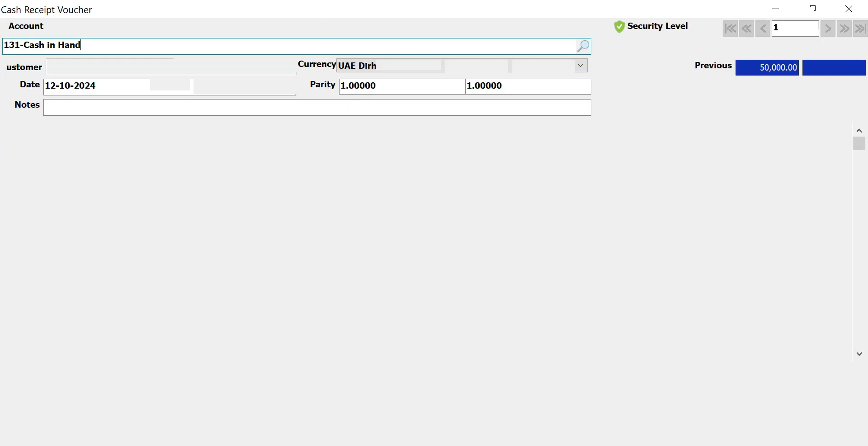
pyautogui.hotkey('ctrl', 'a')
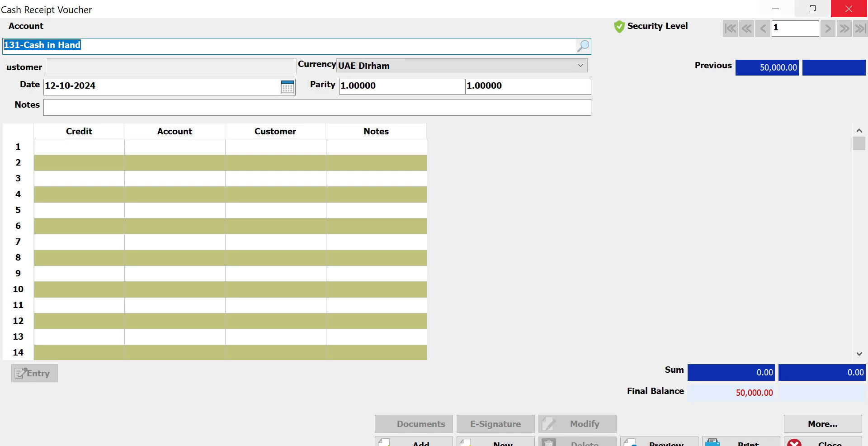
pyautogui.click(811, 9)
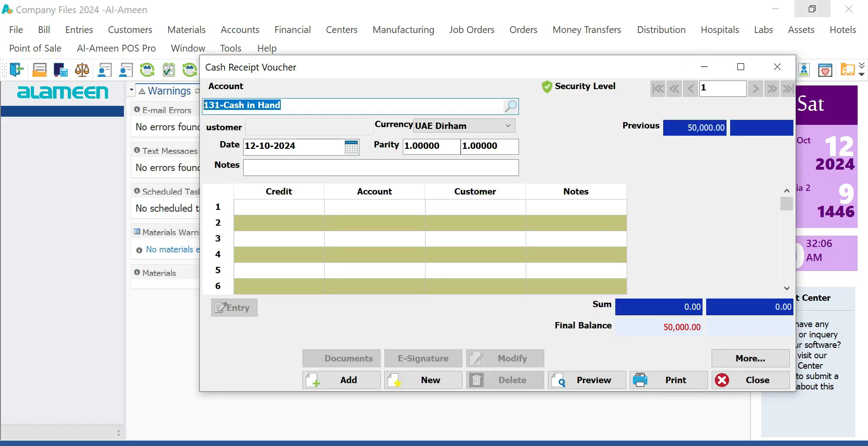
pyautogui.moveTo(497, 67); pyautogui.dragTo(407, 56)
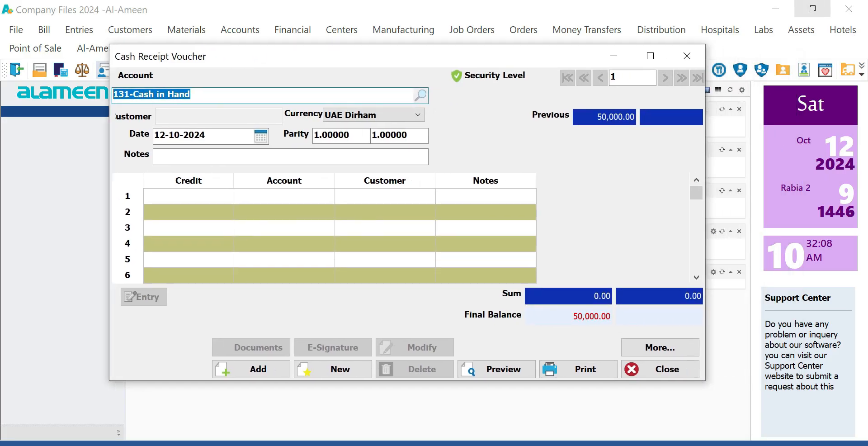
pyautogui.moveTo(110, 213); pyautogui.dragTo(26, 213)
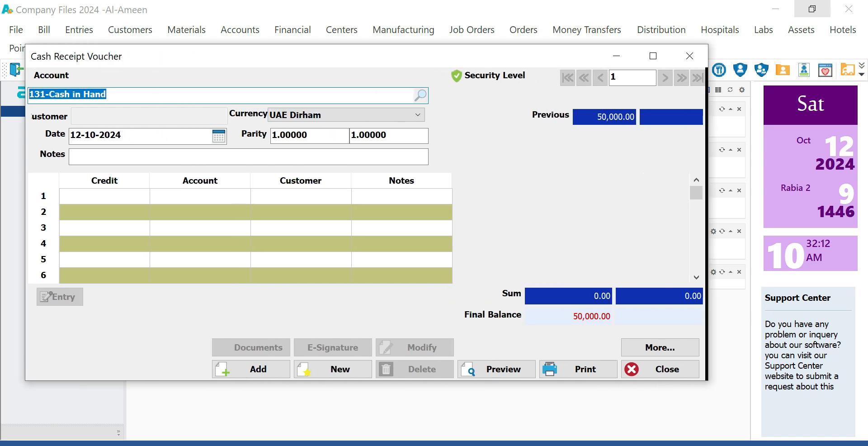
pyautogui.moveTo(705, 213); pyautogui.dragTo(751, 213)
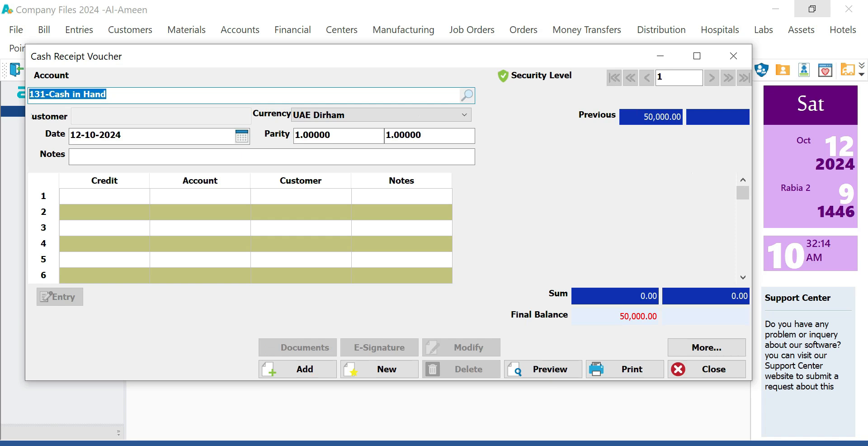
pyautogui.click(401, 212)
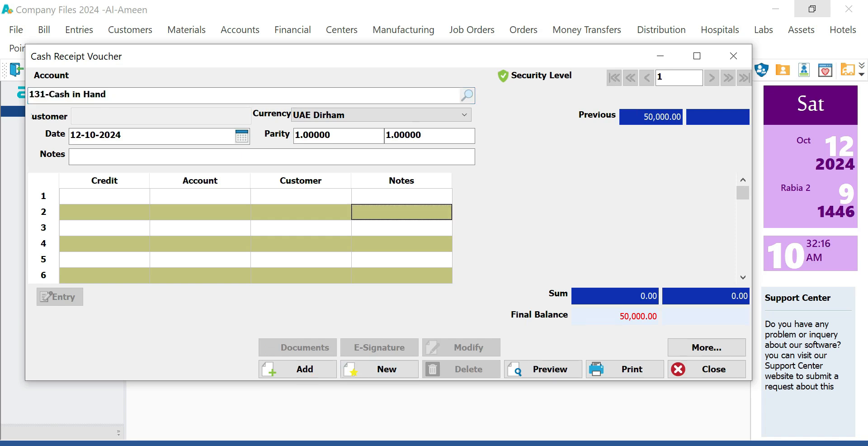
pyautogui.moveTo(388, 380); pyautogui.dragTo(388, 410)
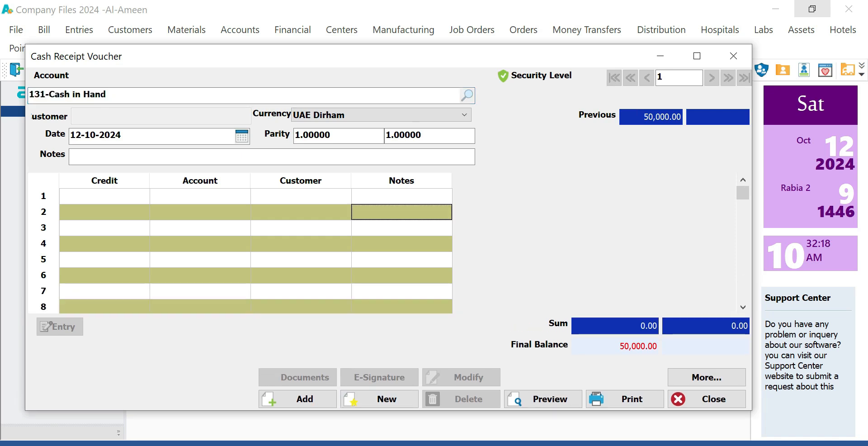
pyautogui.moveTo(109, 95); pyautogui.dragTo(28, 95)
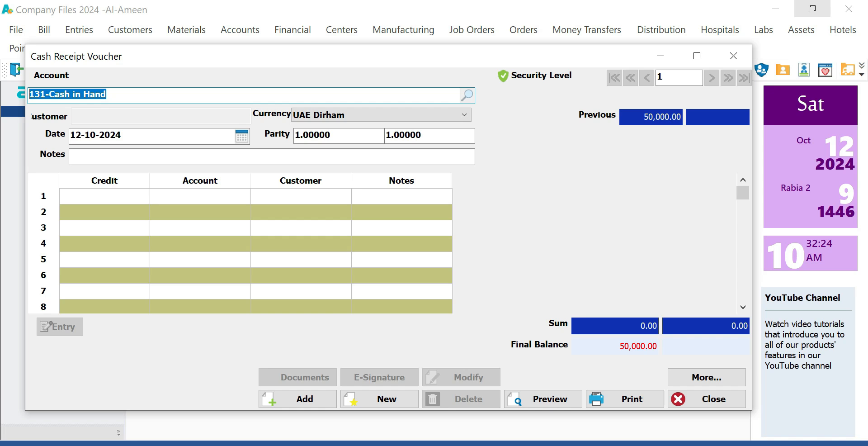
pyautogui.moveTo(108, 95); pyautogui.dragTo(29, 94)
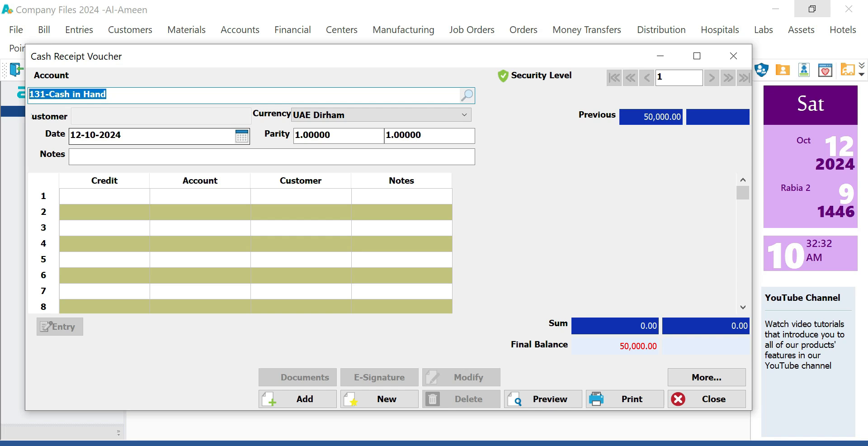
# - Set the voucher account to 131-Cash in Hand instead of Bank No 1
pyautogui.write('bank')
pyautogui.press('Return')
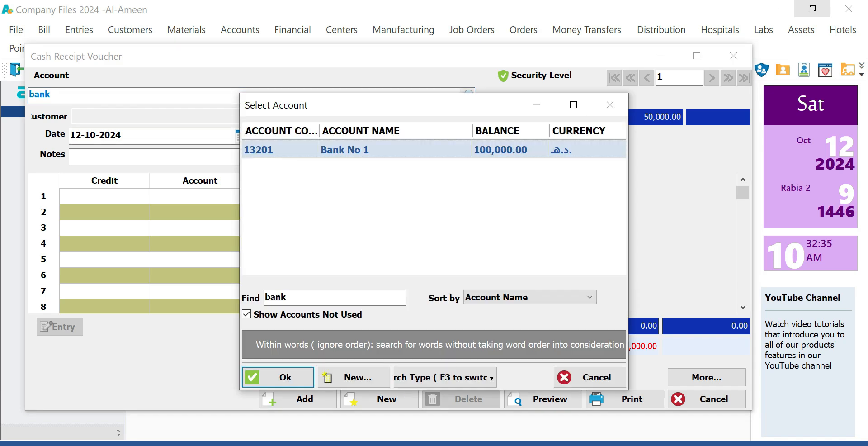
pyautogui.press('Return')
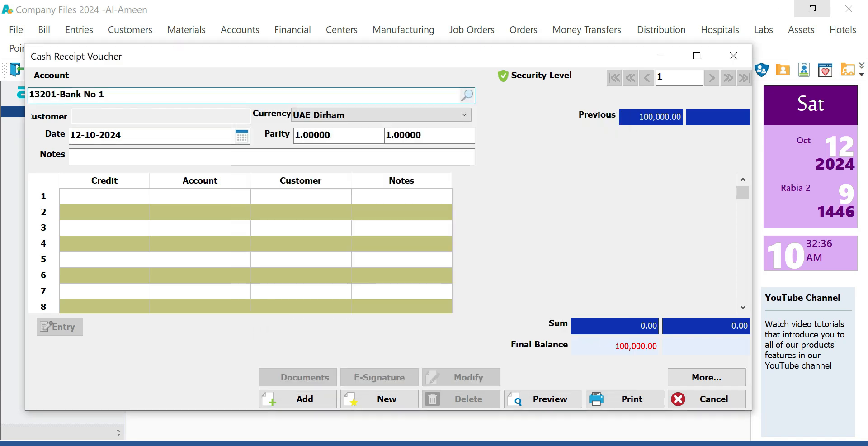
pyautogui.hotkey('shift', 'Home')
pyautogui.write('cash')
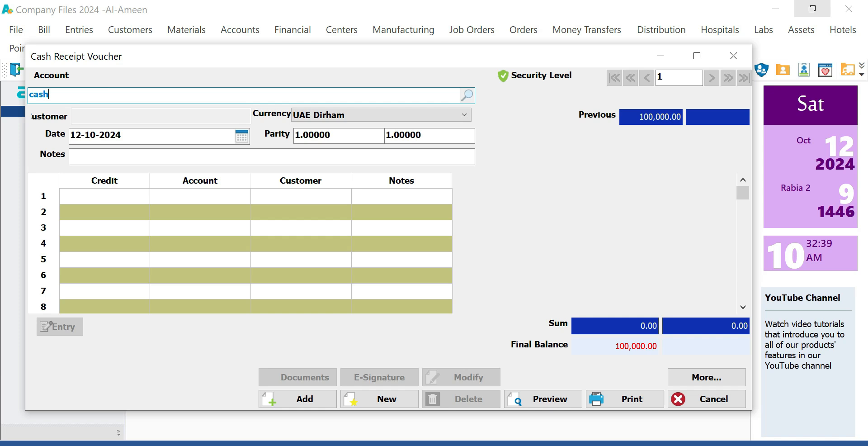
pyautogui.press('Return')
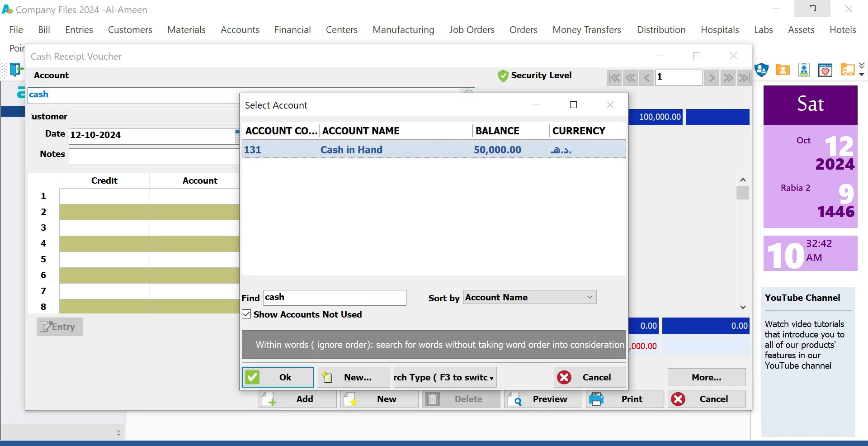
pyautogui.press('Return')
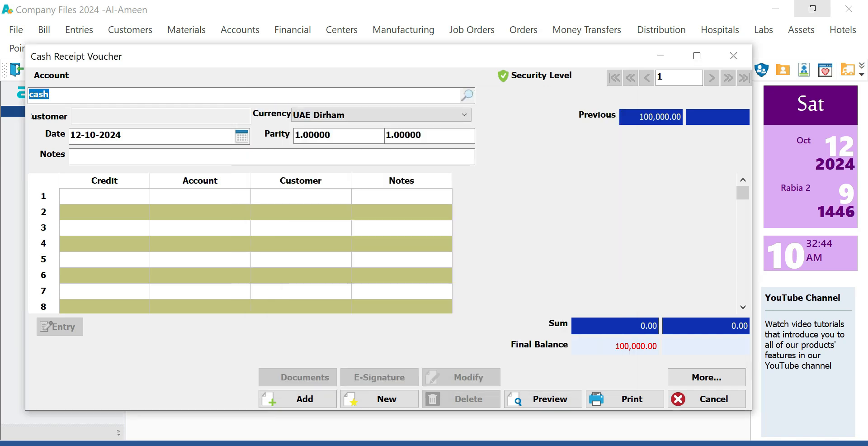
# - Widen the Credit column of the voucher grid
pyautogui.moveTo(125, 135); pyautogui.dragTo(70, 135)
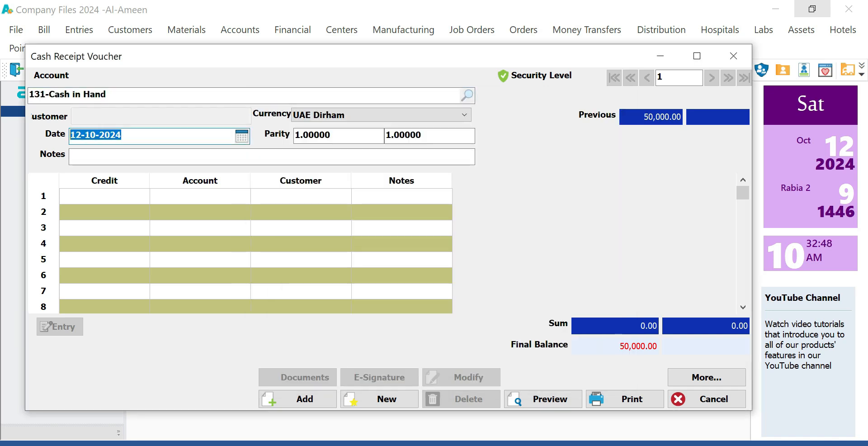
pyautogui.click(109, 156)
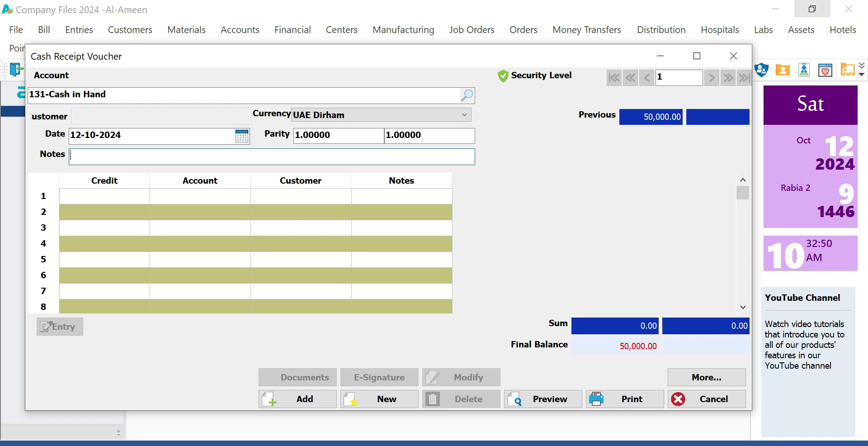
pyautogui.moveTo(149, 180); pyautogui.dragTo(197, 180)
pyautogui.click(128, 196)
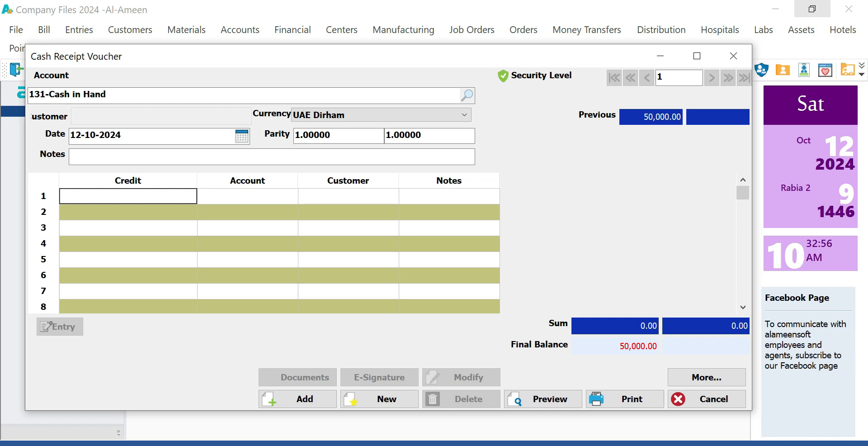
# - Credit 400 on line 1 and search for accounts matching 'comp'
pyautogui.write('400')
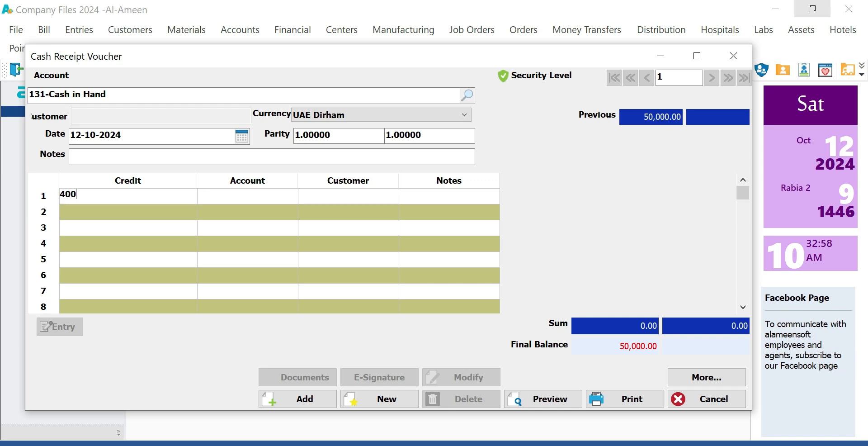
pyautogui.press('Return')
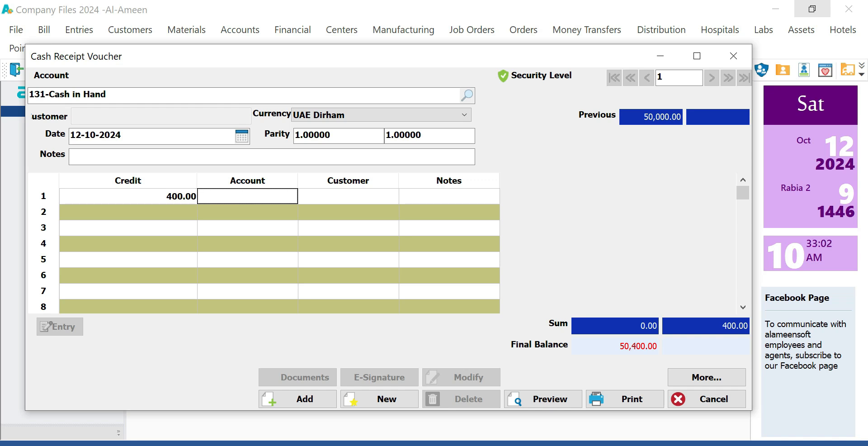
pyautogui.write('comp')
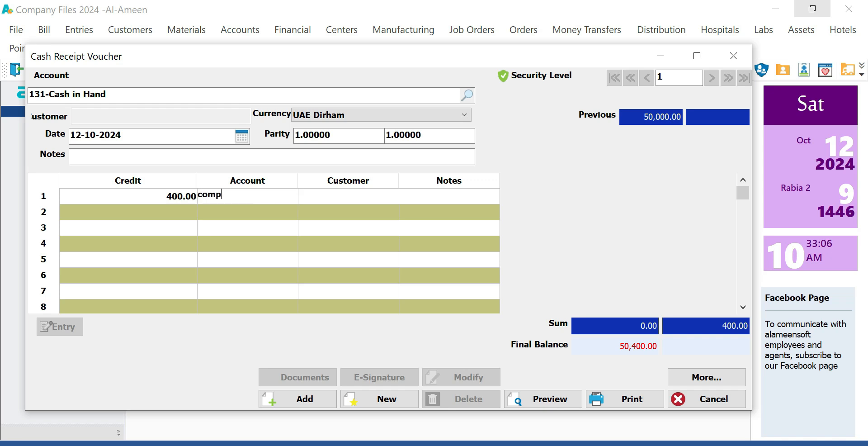
pyautogui.press('Return')
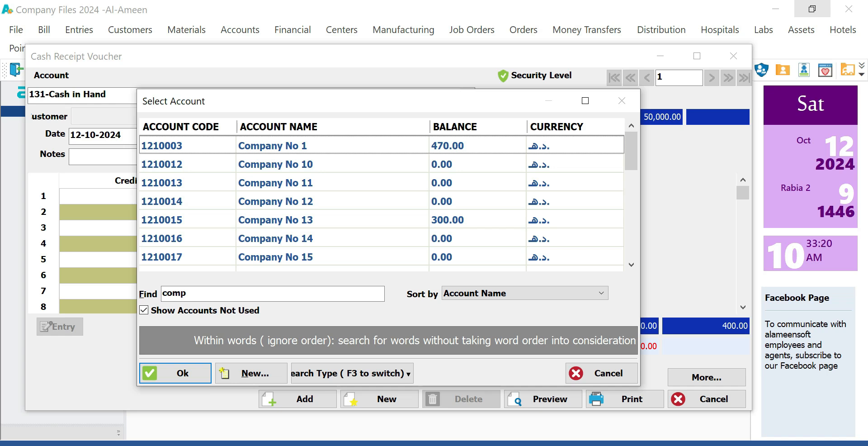
# - Sort the account list by balance and select Company No 13
pyautogui.click(461, 127)
pyautogui.click(461, 127)
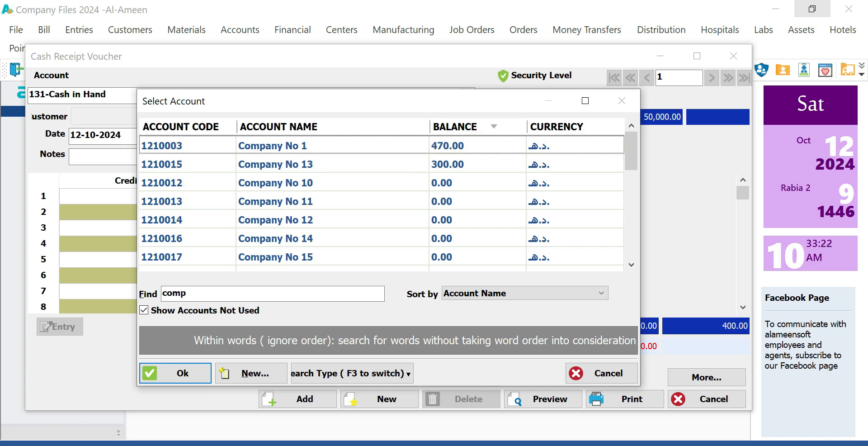
pyautogui.doubleClick(174, 293)
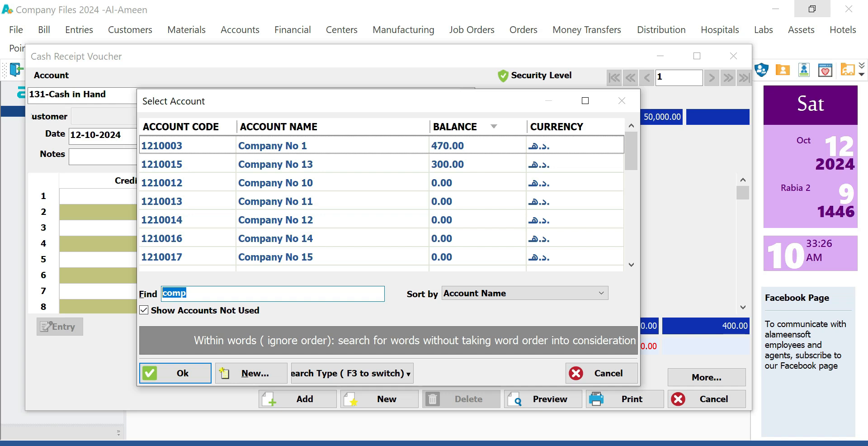
pyautogui.click(276, 146)
pyautogui.click(276, 165)
pyautogui.click(277, 146)
pyautogui.click(277, 165)
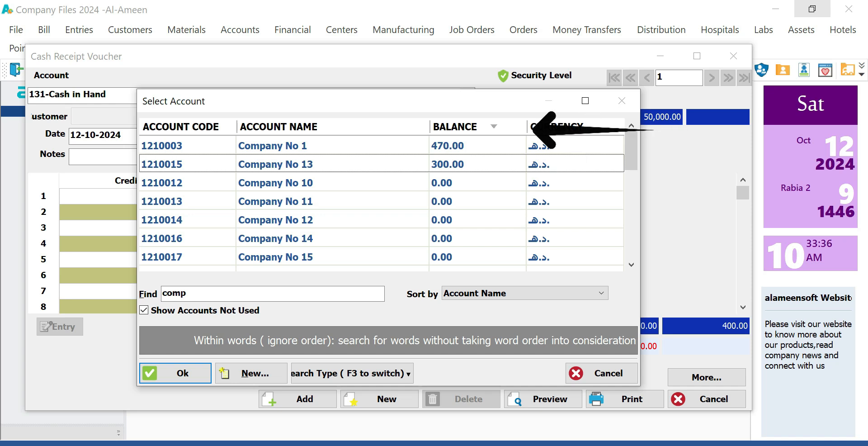
pyautogui.click(448, 164)
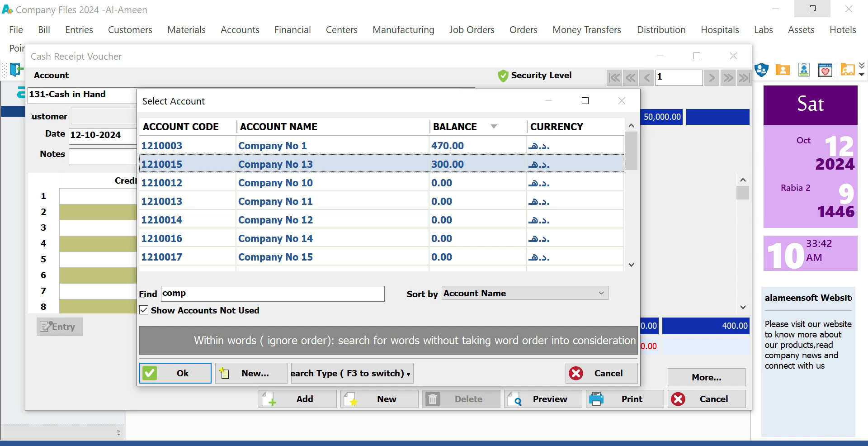
# - Re-sort accounts by name, code and balance, then confirm Company No 13 for line 1
pyautogui.click(333, 127)
pyautogui.click(333, 127)
pyautogui.click(334, 127)
pyautogui.click(188, 127)
pyautogui.click(188, 127)
pyautogui.click(188, 127)
pyautogui.click(188, 127)
pyautogui.click(187, 127)
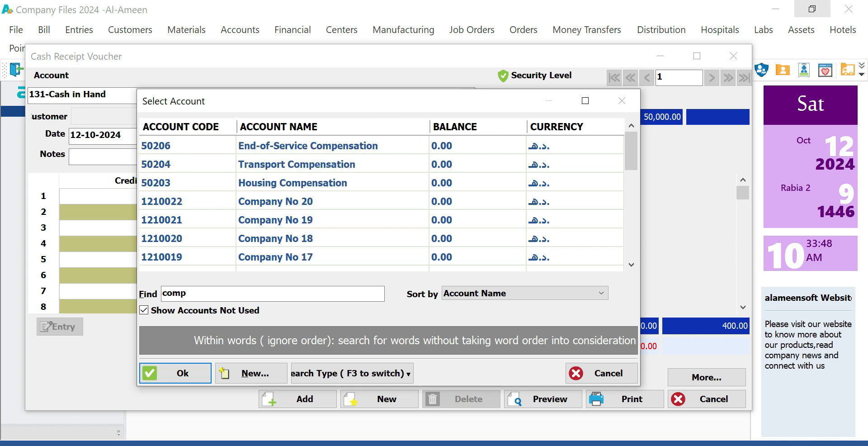
pyautogui.click(188, 127)
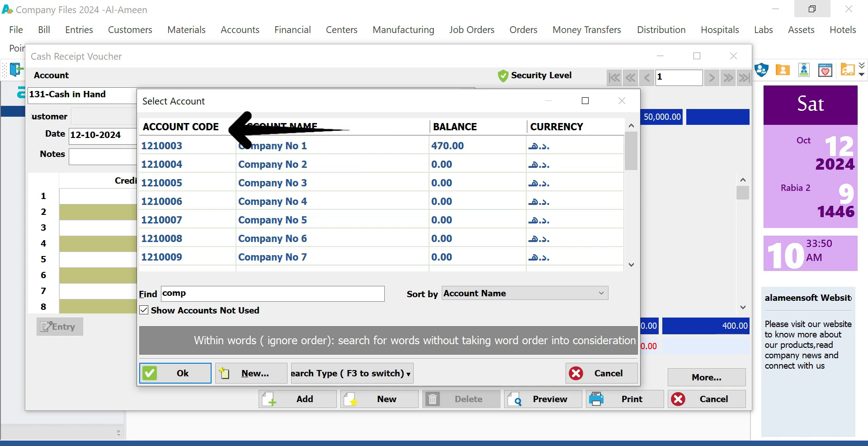
pyautogui.click(285, 127)
pyautogui.click(285, 127)
pyautogui.click(284, 127)
pyautogui.click(285, 127)
pyautogui.click(454, 127)
pyautogui.click(454, 127)
pyautogui.click(455, 127)
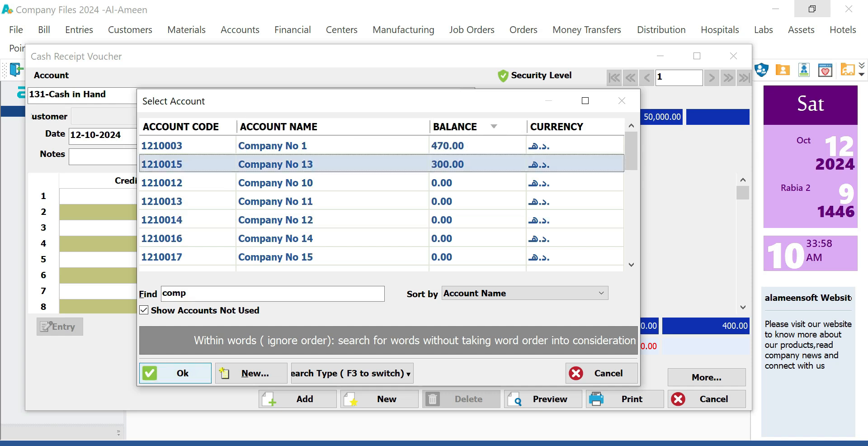
pyautogui.click(175, 372)
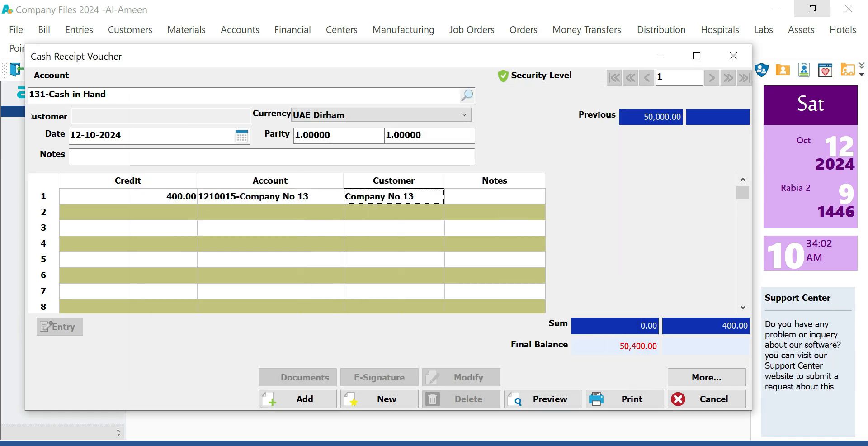
# - On the first line (400.00 credit, 1210015-Company No 13), widen the Notes column and begin its note
pyautogui.click(270, 196)
pyautogui.click(494, 196)
pyautogui.moveTo(545, 180); pyautogui.dragTo(662, 181)
pyautogui.click(553, 196)
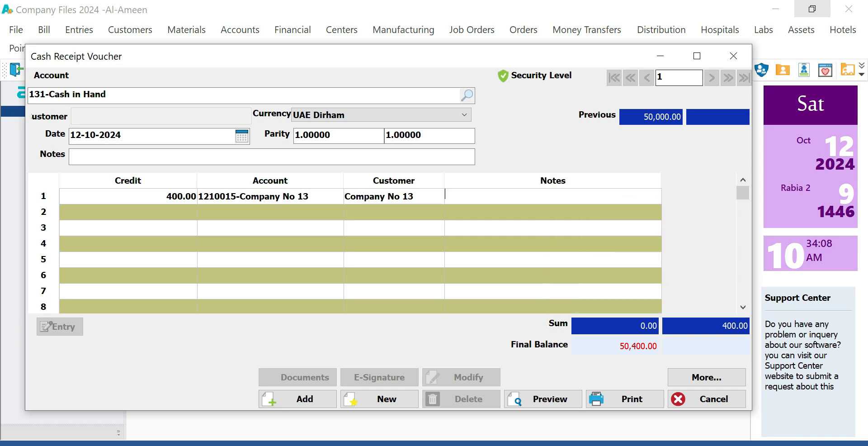
pyautogui.moveTo(401, 56); pyautogui.dragTo(404, 72)
# - Review balances for the line account and Cash in Hand in the information panel, then close it
pyautogui.click(188, 48)
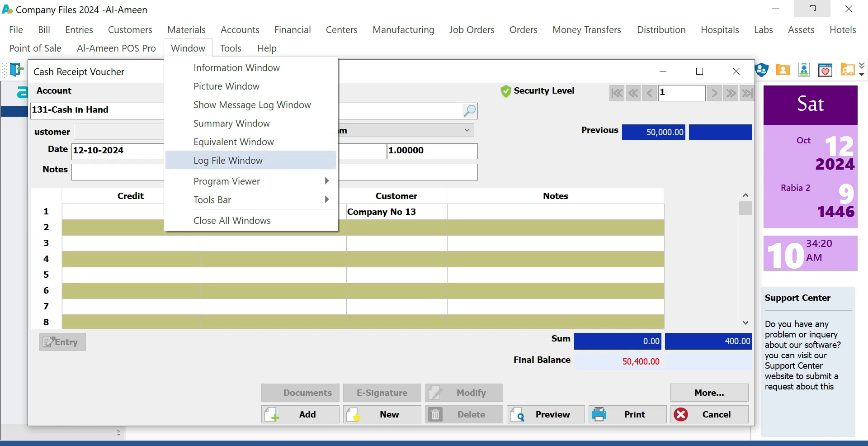
pyautogui.click(236, 67)
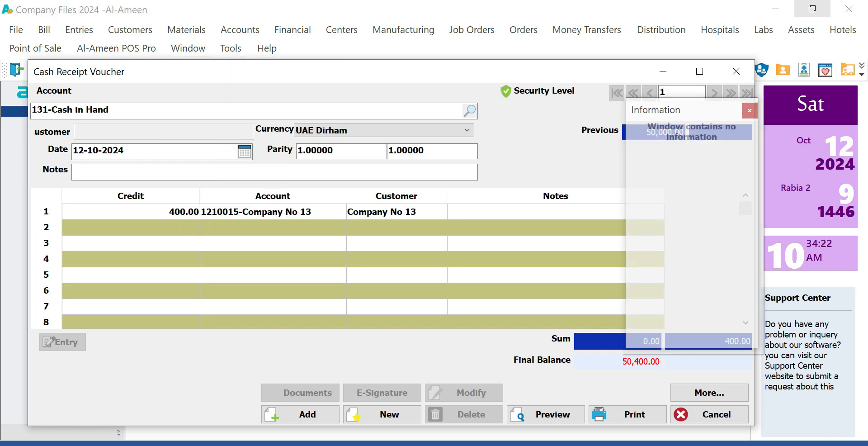
pyautogui.click(272, 212)
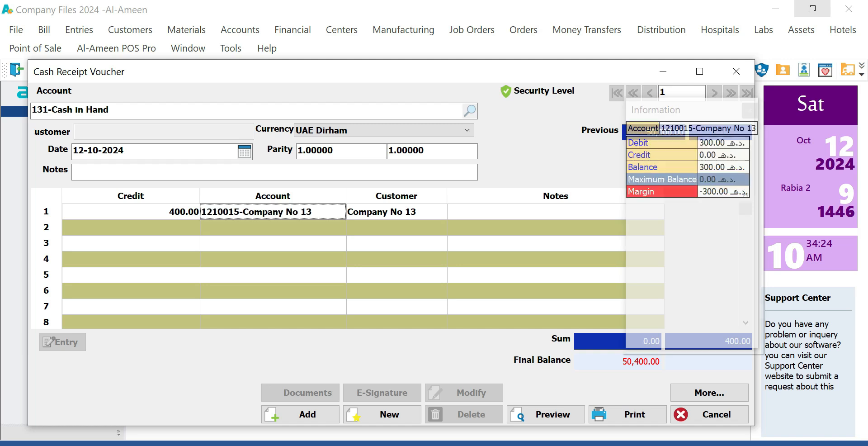
pyautogui.moveTo(683, 110); pyautogui.dragTo(751, 109)
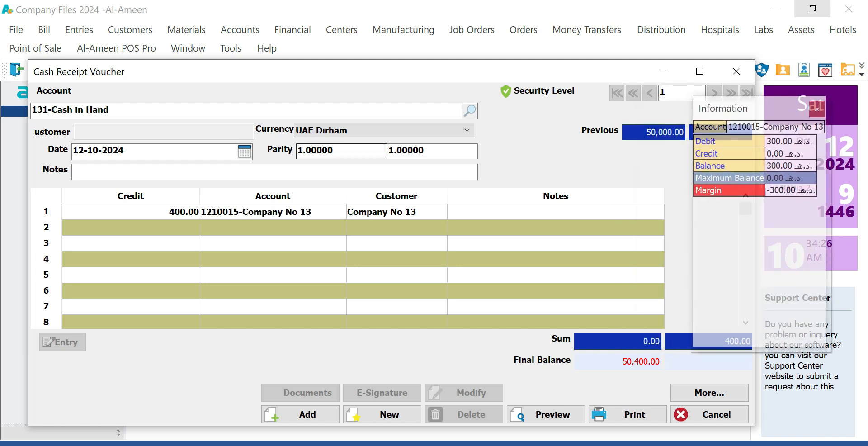
pyautogui.click(253, 110)
pyautogui.click(273, 212)
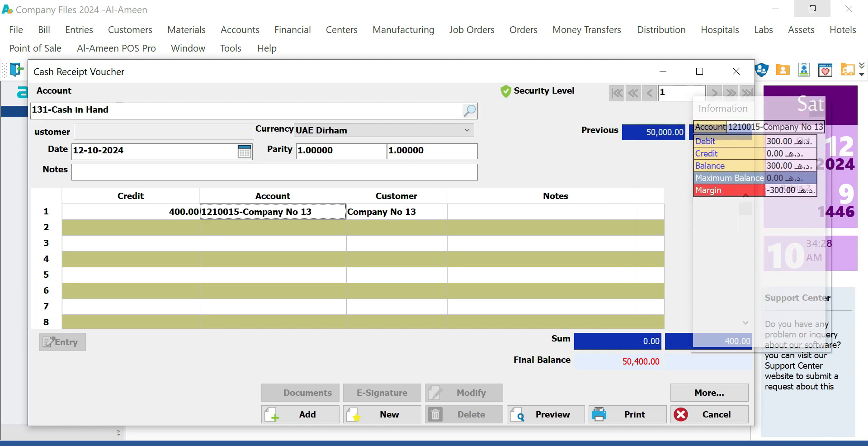
pyautogui.click(396, 211)
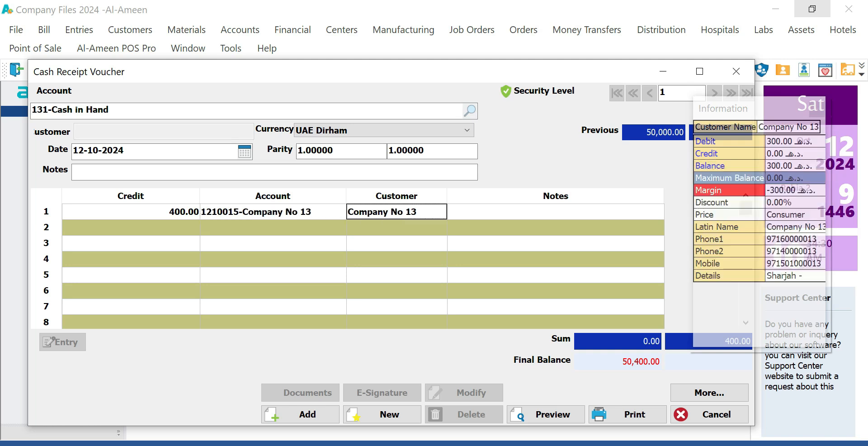
pyautogui.click(273, 211)
pyautogui.click(63, 110)
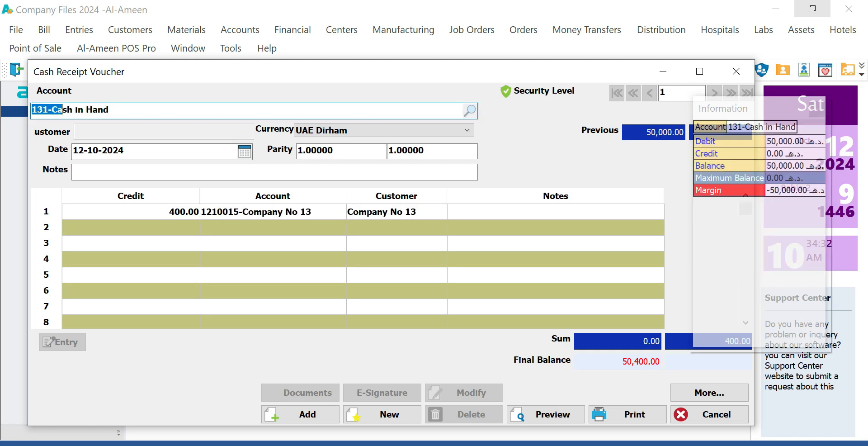
pyautogui.click(817, 109)
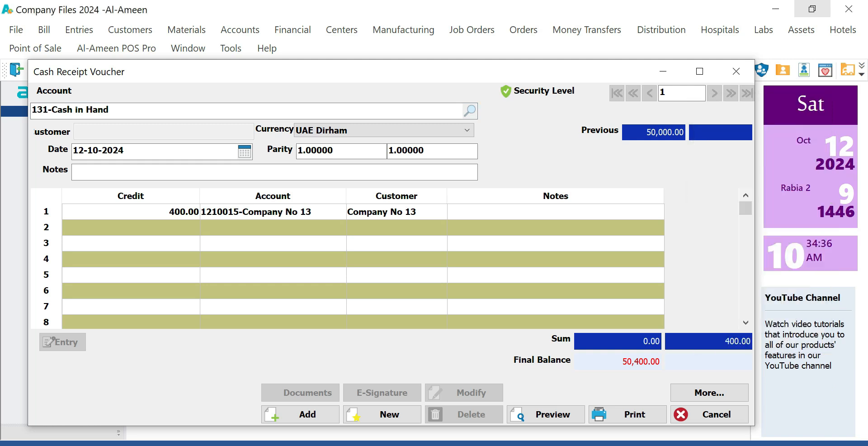
# - Note the 400.00 Company No 13 line as 'advance payment' and check the rows below it
pyautogui.press('Return')
pyautogui.write('a')
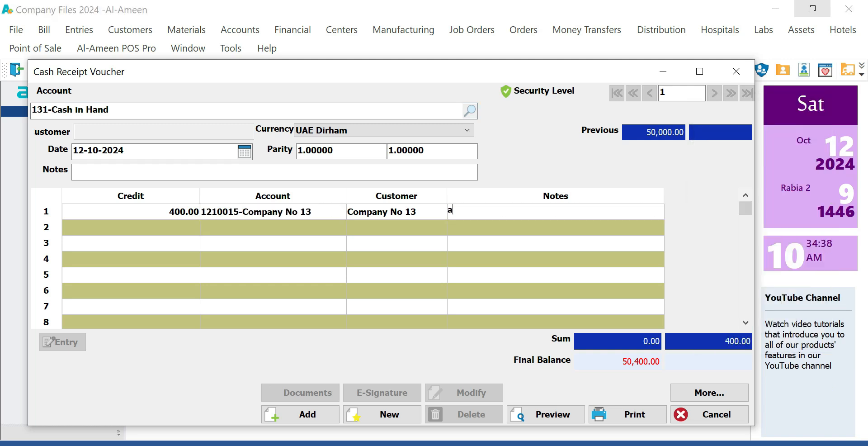
pyautogui.write('dvanc')
pyautogui.write('be')
pyautogui.press('BackSpace')
pyautogui.press('BackSpace')
pyautogui.press('BackSpace')
pyautogui.press('BackSpace')
pyautogui.write('ce payment')
pyautogui.press('Return')
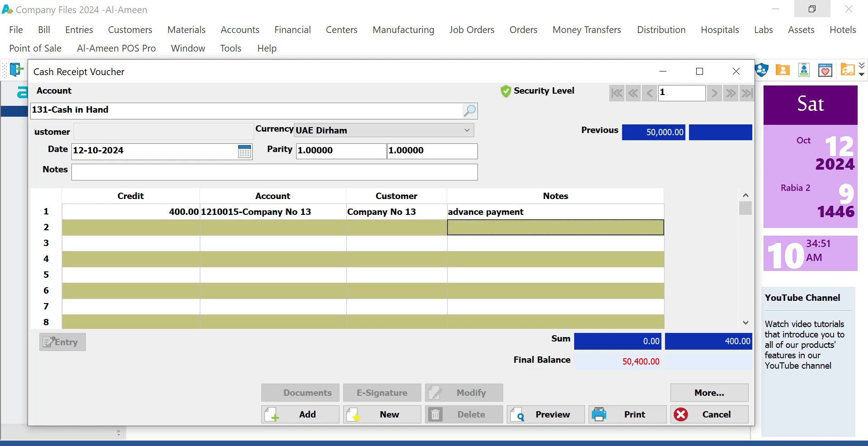
pyautogui.click(555, 259)
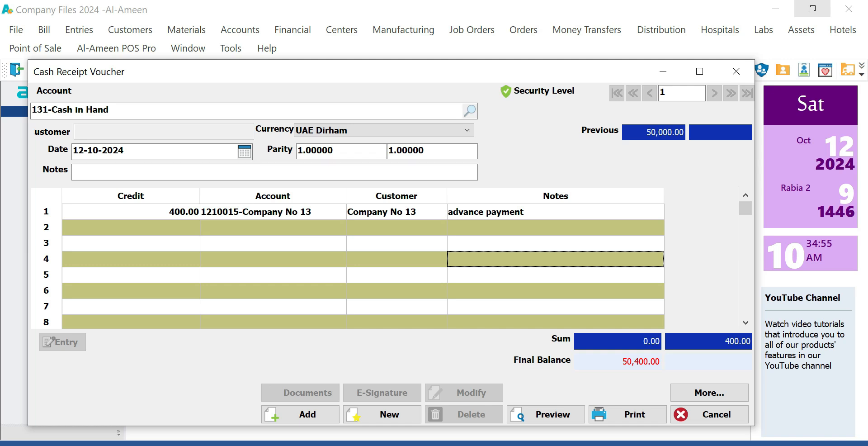
pyautogui.click(131, 227)
pyautogui.click(131, 243)
pyautogui.click(131, 259)
pyautogui.click(130, 275)
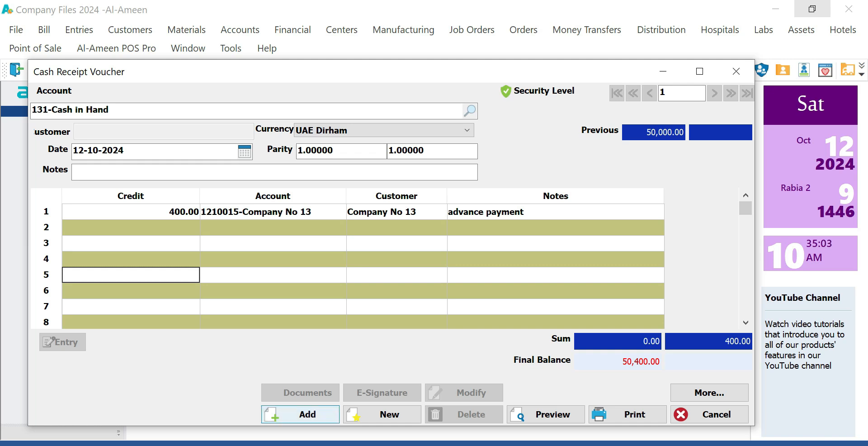
# - Save the receipt voucher as entry 7 and dismiss the Print Entry dialog without printing
pyautogui.click(300, 414)
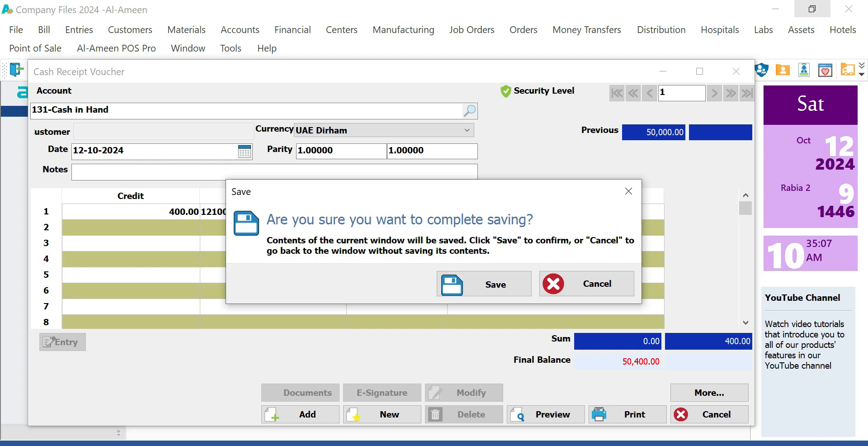
pyautogui.press('Return')
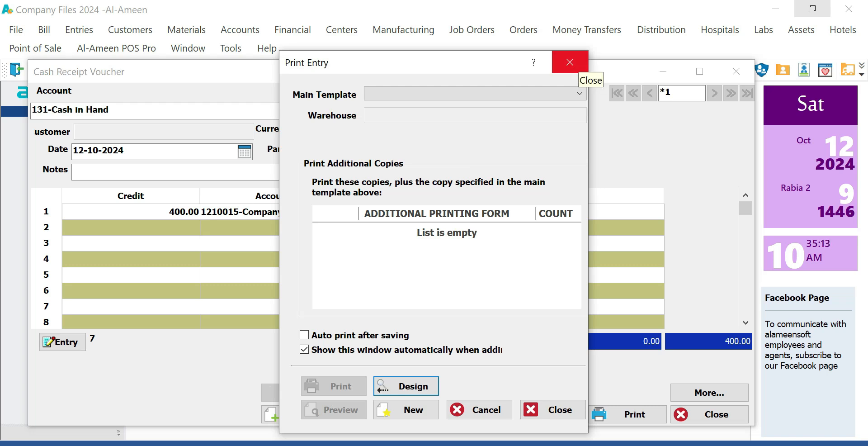
pyautogui.click(571, 65)
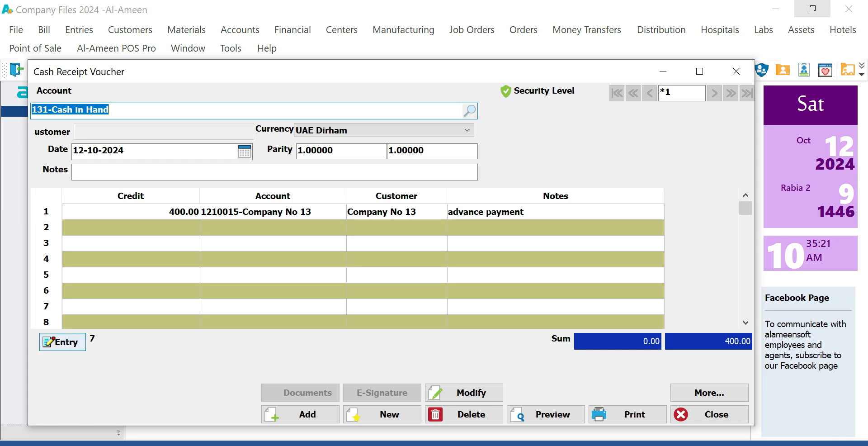
# - Review journal entry 7 (400.00 each side), then close it and the receipt voucher
pyautogui.click(62, 341)
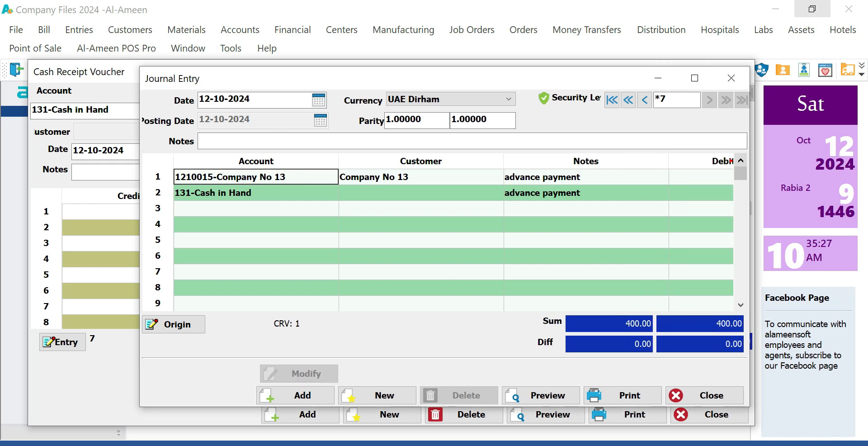
pyautogui.click(731, 78)
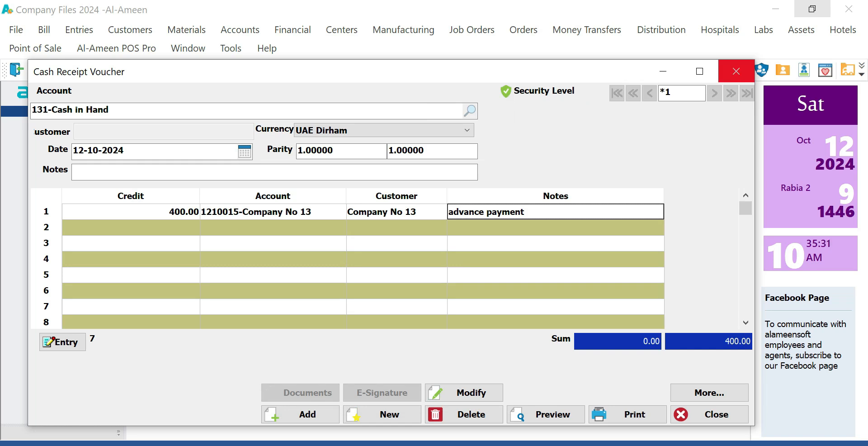
pyautogui.click(736, 71)
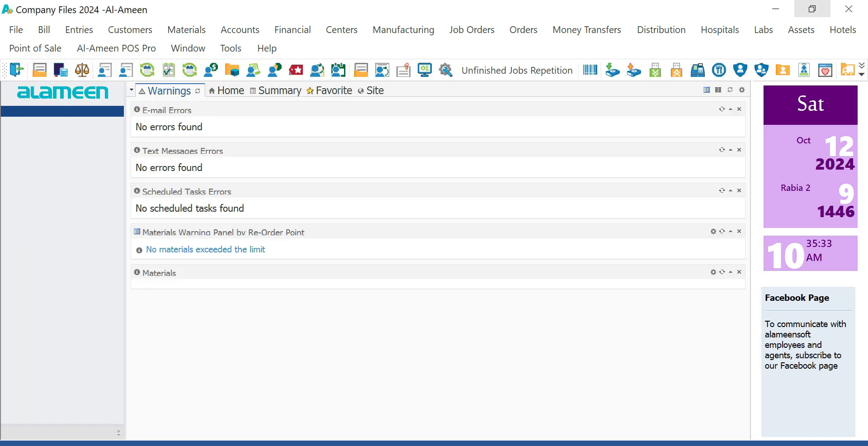
# - Start a Cash Payment Voucher for 131-Cash in Hand dated 12-10-2024 and select its header account text
pyautogui.click(79, 30)
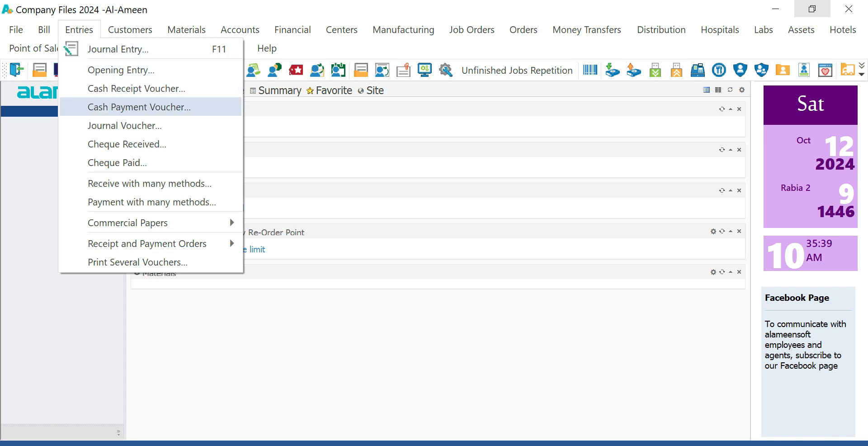
pyautogui.click(139, 107)
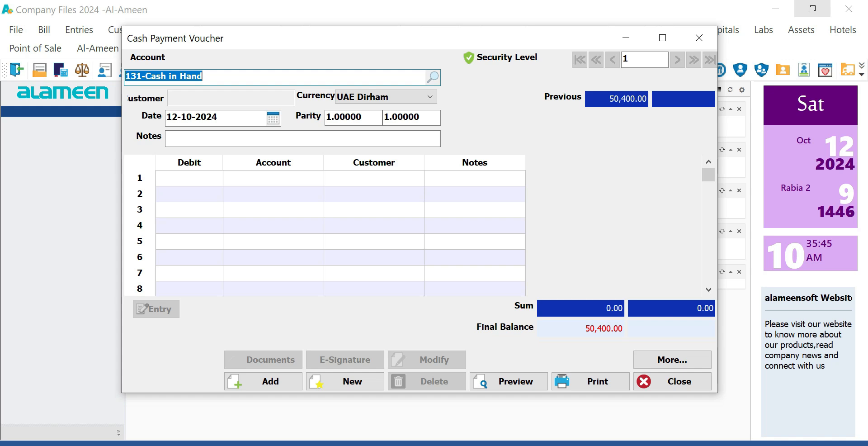
pyautogui.click(188, 178)
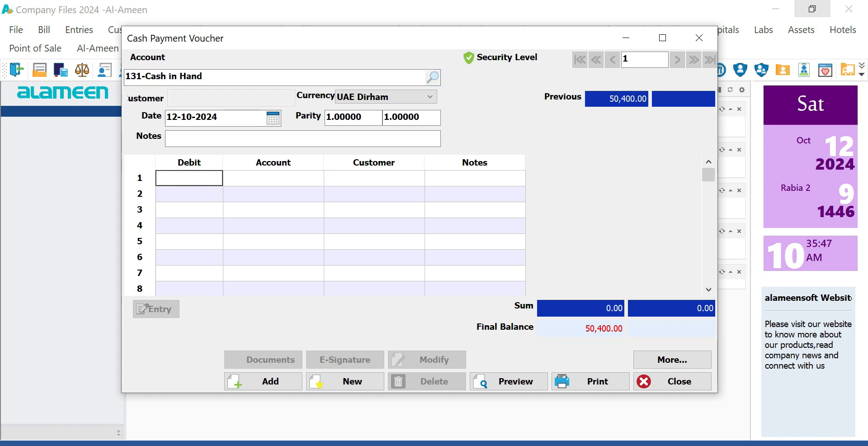
pyautogui.click(273, 178)
pyautogui.moveTo(204, 77); pyautogui.dragTo(125, 77)
pyautogui.click(177, 77)
pyautogui.moveTo(198, 76); pyautogui.dragTo(125, 76)
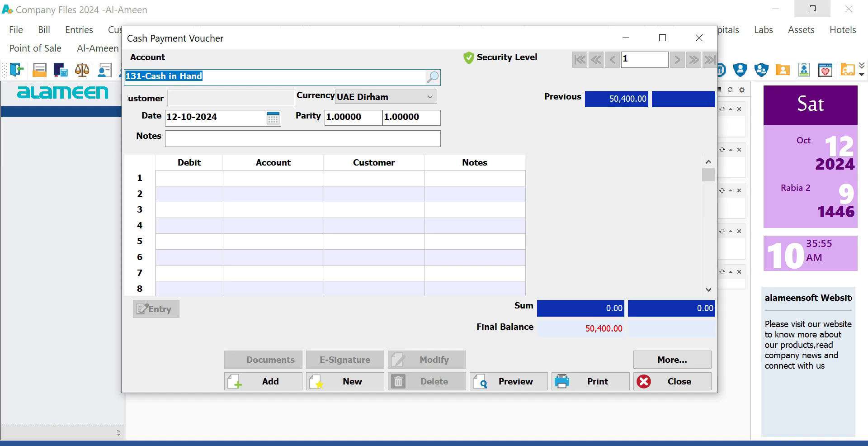
pyautogui.write('b')
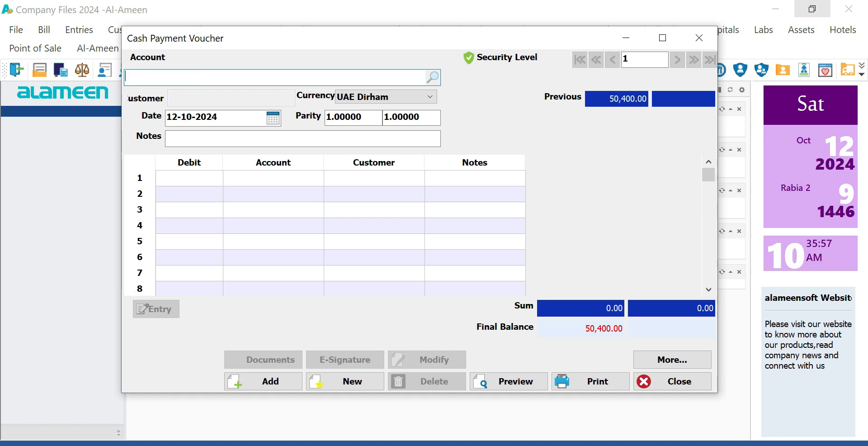
pyautogui.write('ank')
pyautogui.press('Return')
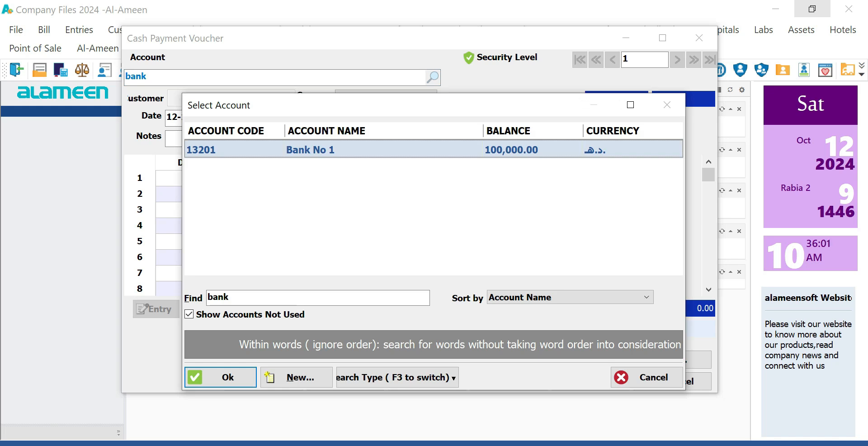
pyautogui.press('Return')
pyautogui.write('ca13201-B')
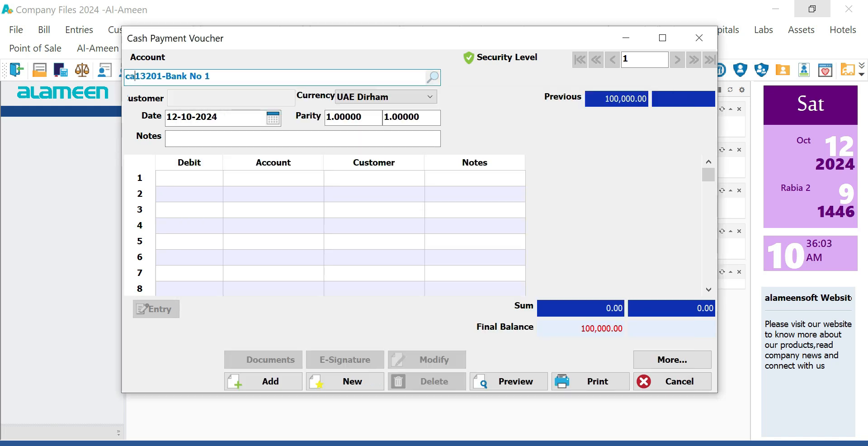
pyautogui.hotkey('ctrl', 'a')
pyautogui.write('cash')
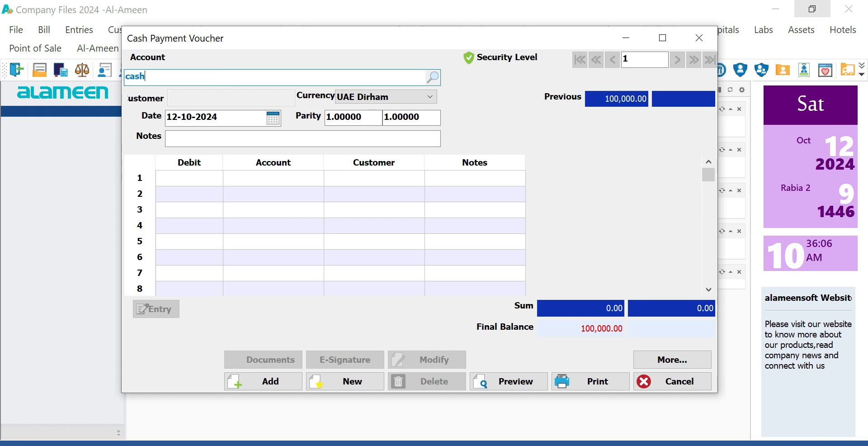
pyautogui.press('Return')
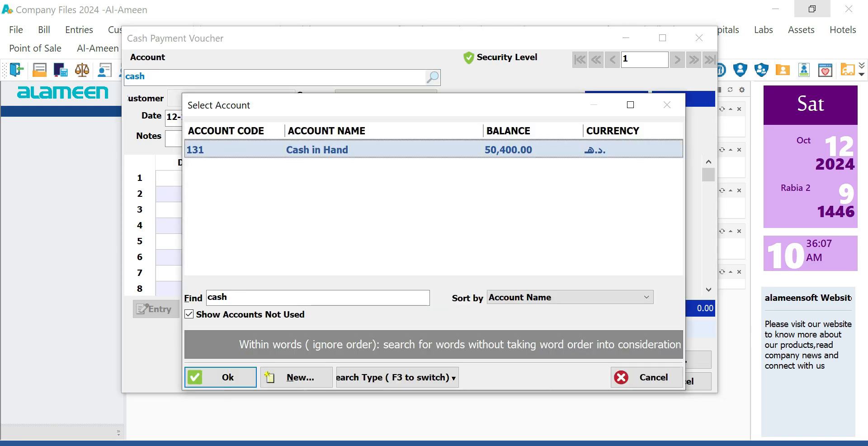
pyautogui.press('Return')
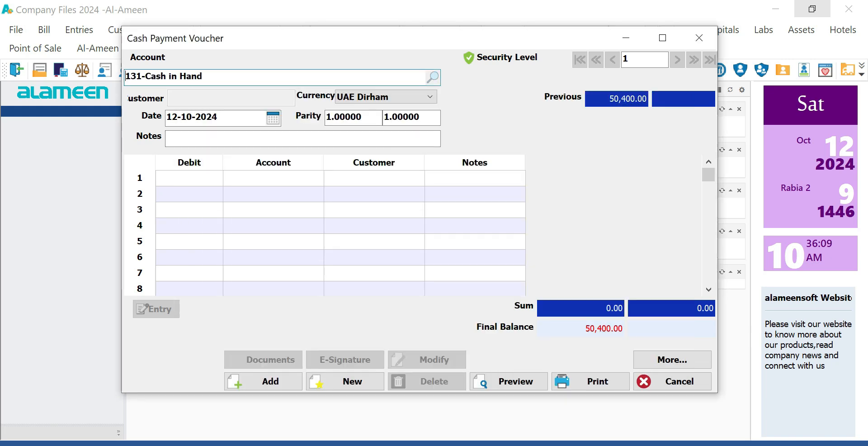
pyautogui.hotkey('ctrl', 'a')
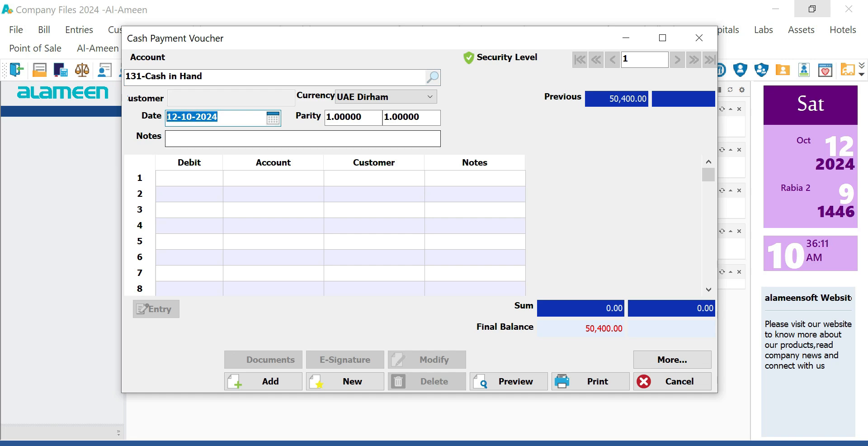
pyautogui.press('Return')
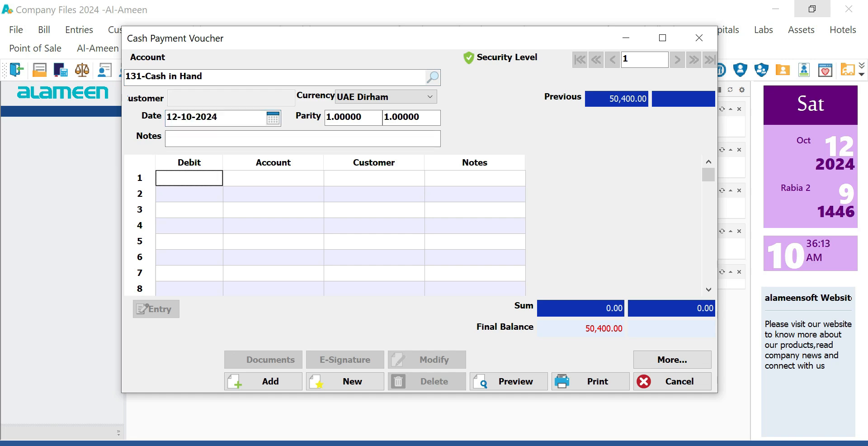
# - Enter line 1 as a 300 debit to 221001-Vendor no. 1 with the note 'advance payment'
pyautogui.write('3')
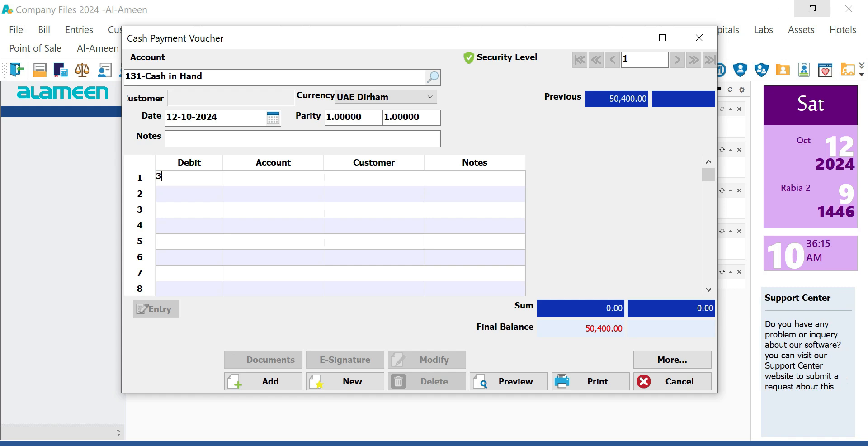
pyautogui.write('00')
pyautogui.press('Tab')
pyautogui.write('vend')
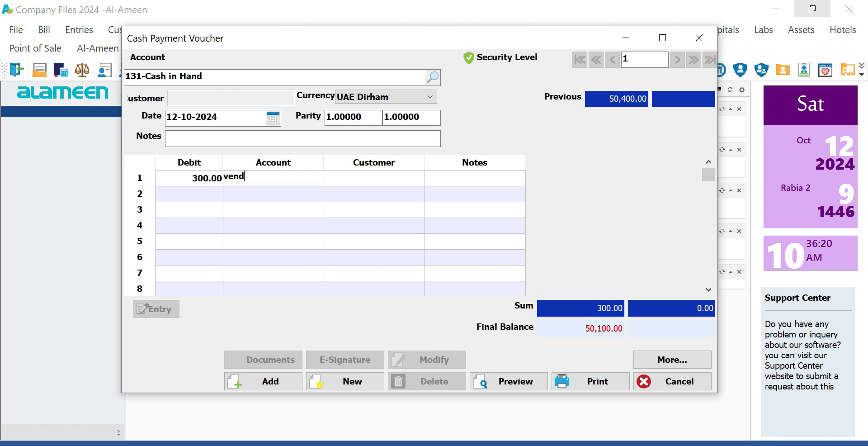
pyautogui.press('Return')
pyautogui.press('Down')
pyautogui.press('Return')
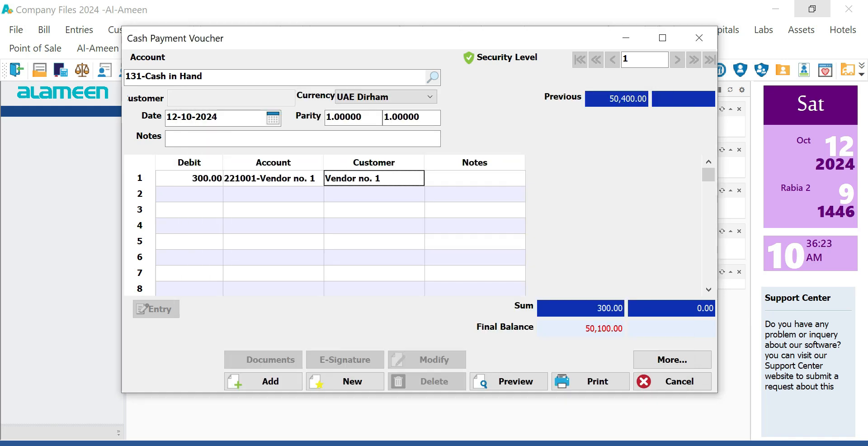
pyautogui.press('Tab')
pyautogui.write('ad')
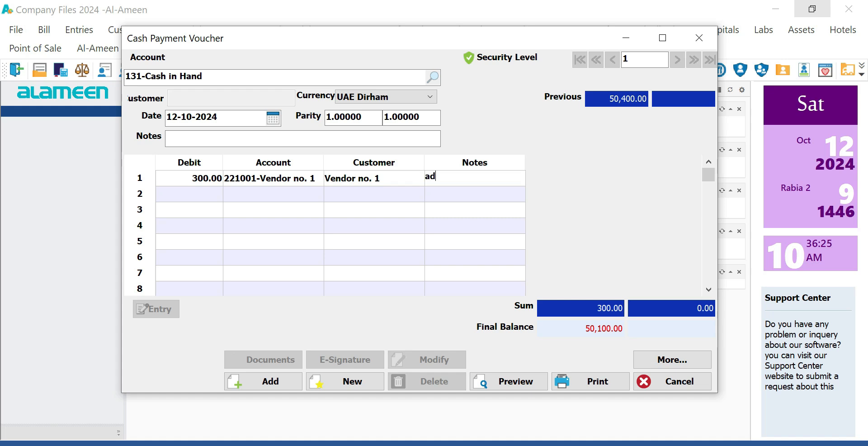
pyautogui.write('vance payment')
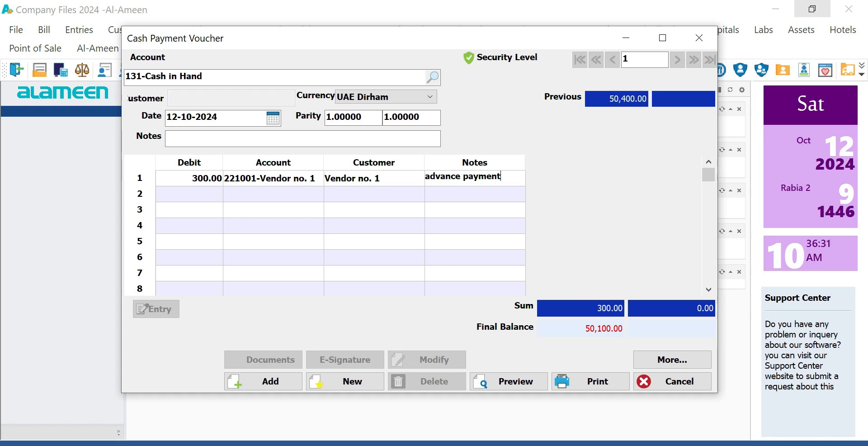
# - Correct the debit to 3,000 and widen the Debit and Account columns
pyautogui.click(189, 178)
pyautogui.write('3000')
pyautogui.press('Return')
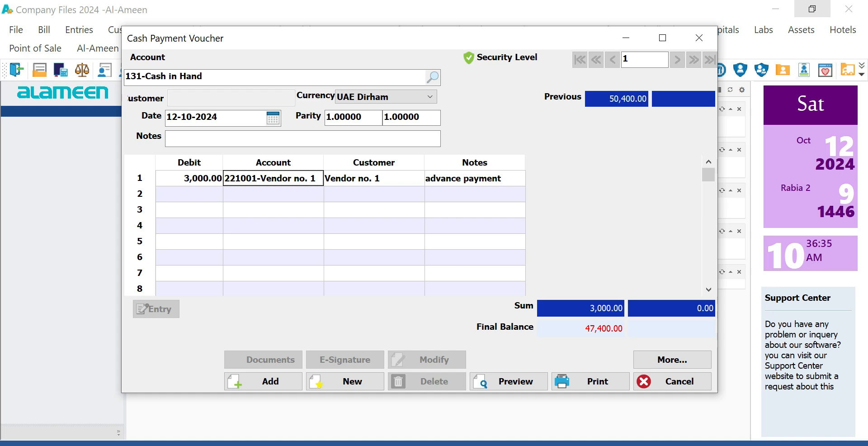
pyautogui.moveTo(223, 162); pyautogui.dragTo(260, 163)
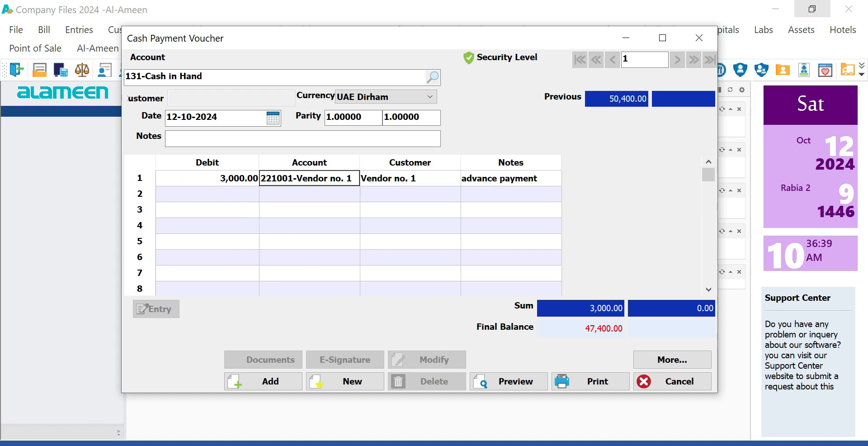
pyautogui.moveTo(360, 162); pyautogui.dragTo(367, 162)
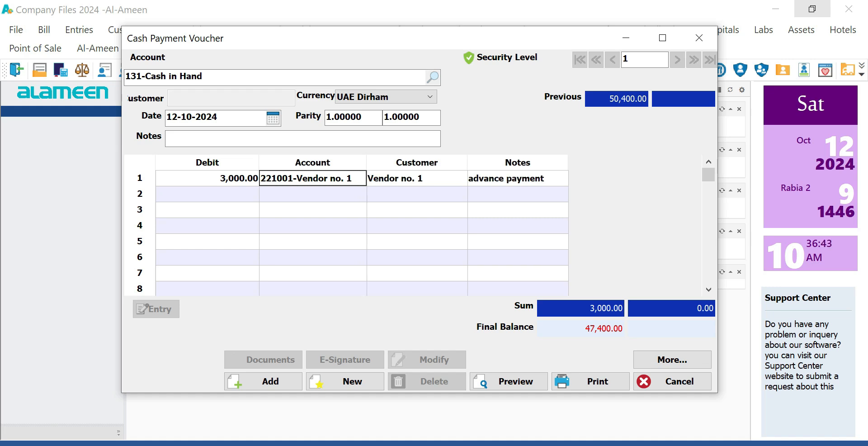
pyautogui.rightClick(144, 179)
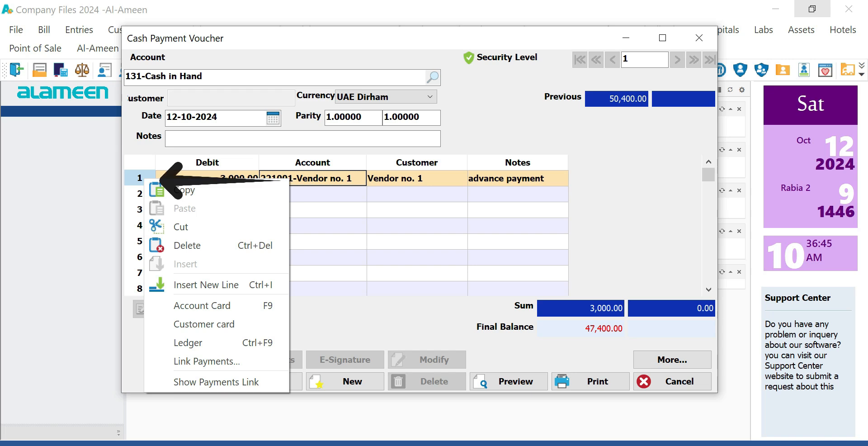
pyautogui.rightClick(138, 180)
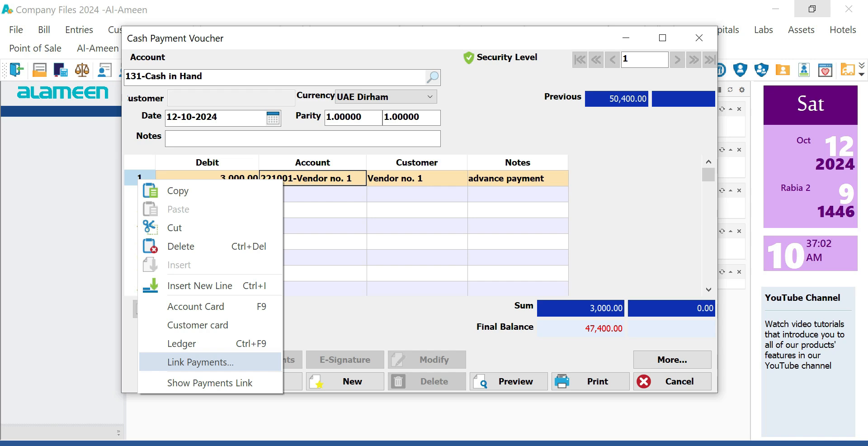
pyautogui.press('Up')
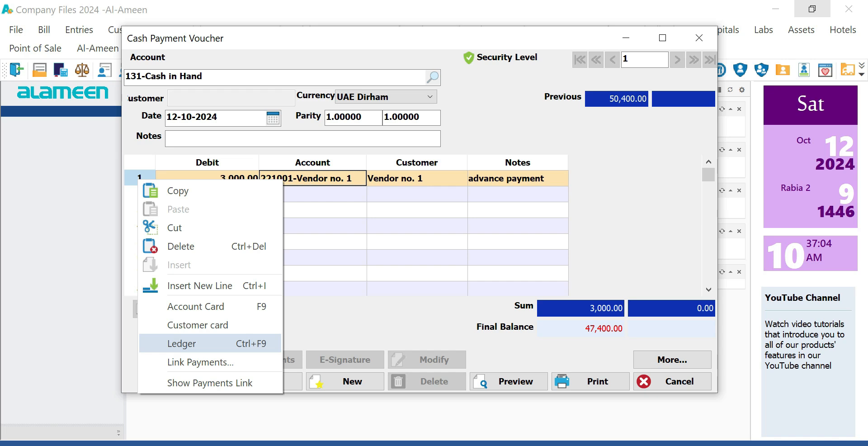
pyautogui.press('Return')
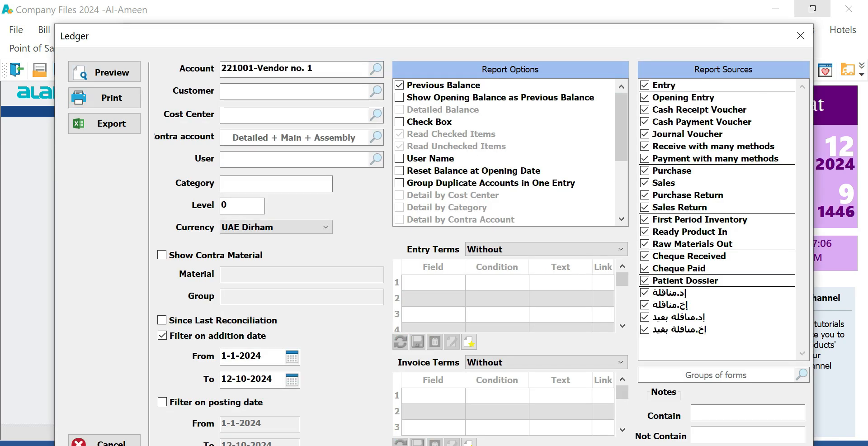
pyautogui.press('Return')
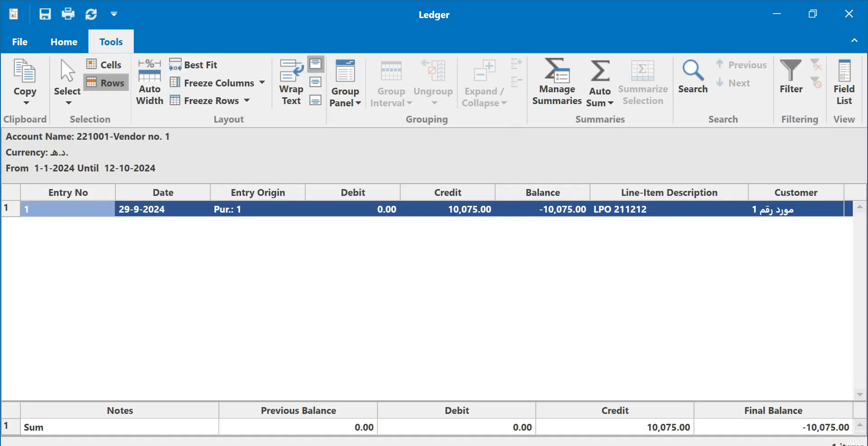
pyautogui.click(849, 13)
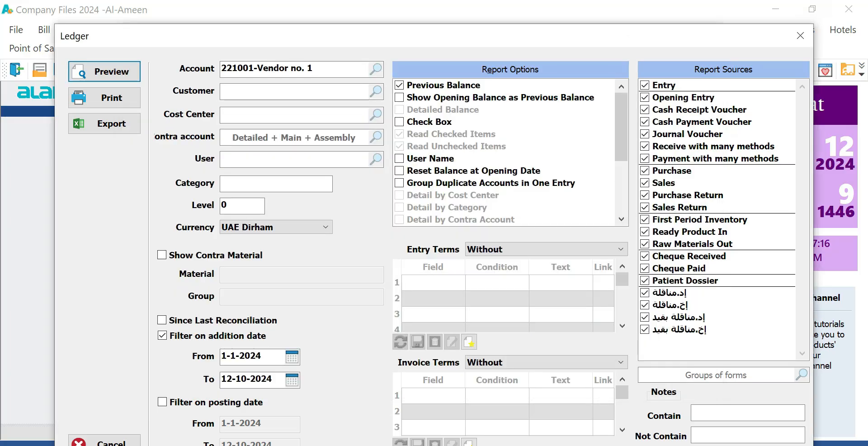
pyautogui.click(850, 32)
pyautogui.click(313, 194)
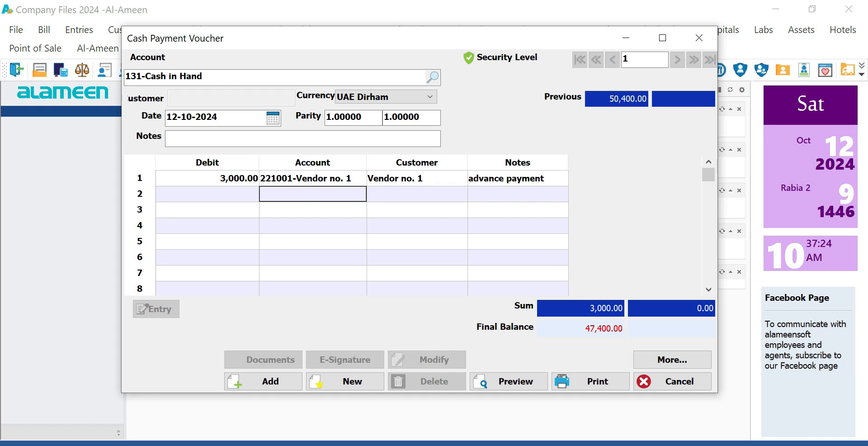
# - Save the 3,000 payment as entry 8, skip printing, close the voucher, and open Entries
pyautogui.click(312, 178)
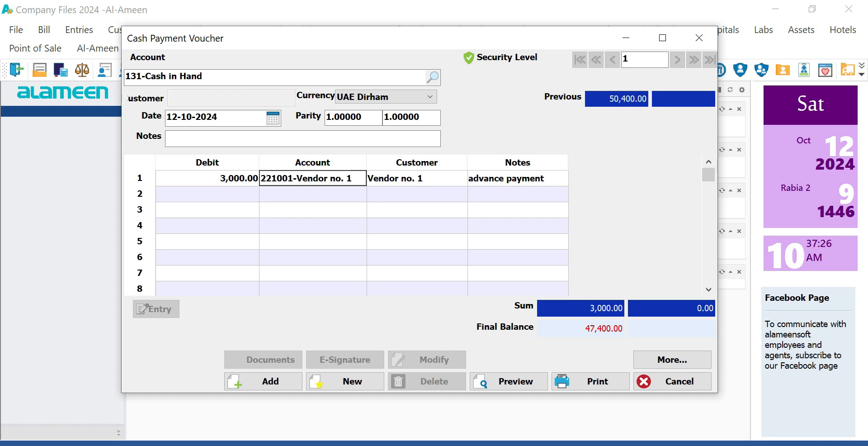
pyautogui.click(263, 381)
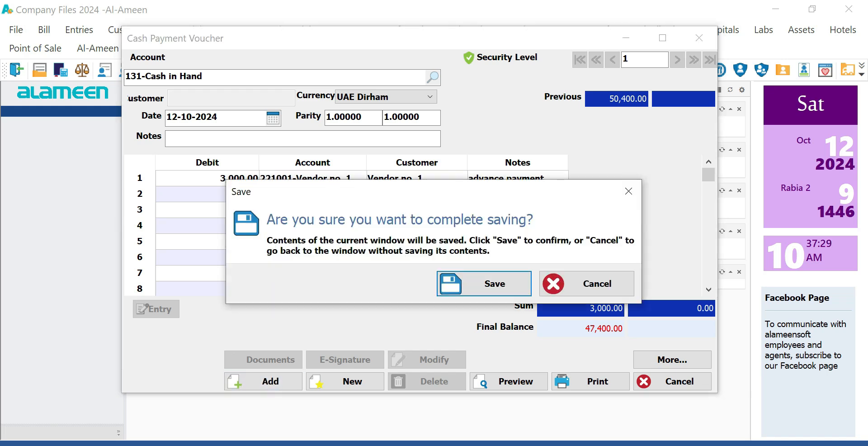
pyautogui.click(484, 283)
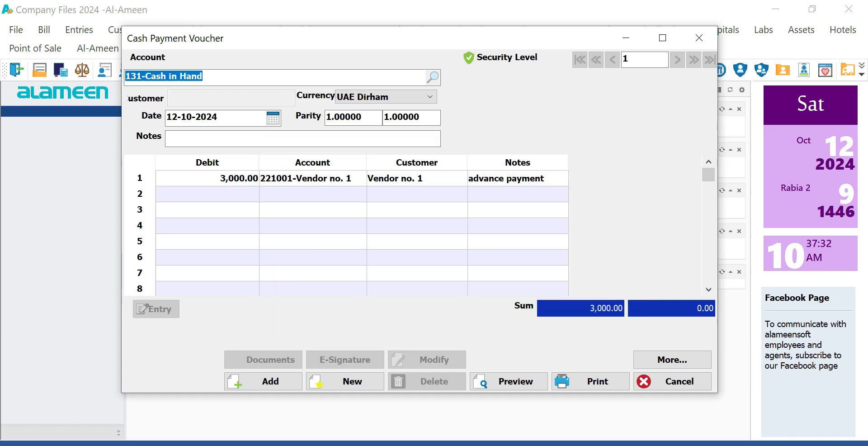
pyautogui.click(569, 62)
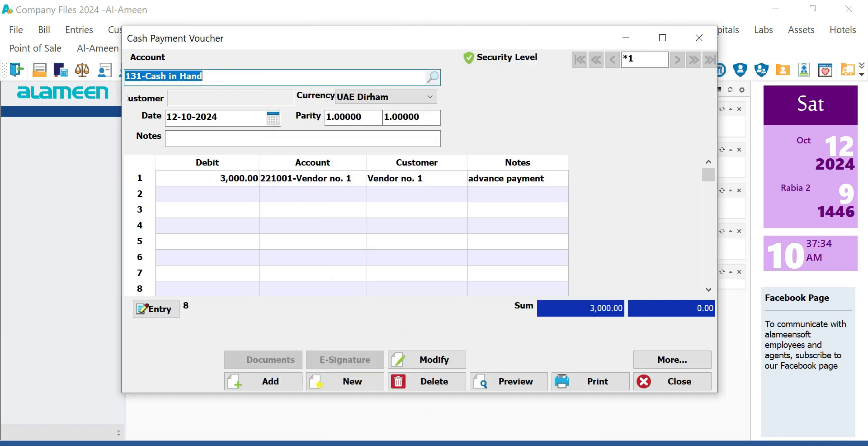
pyautogui.click(699, 38)
pyautogui.click(79, 30)
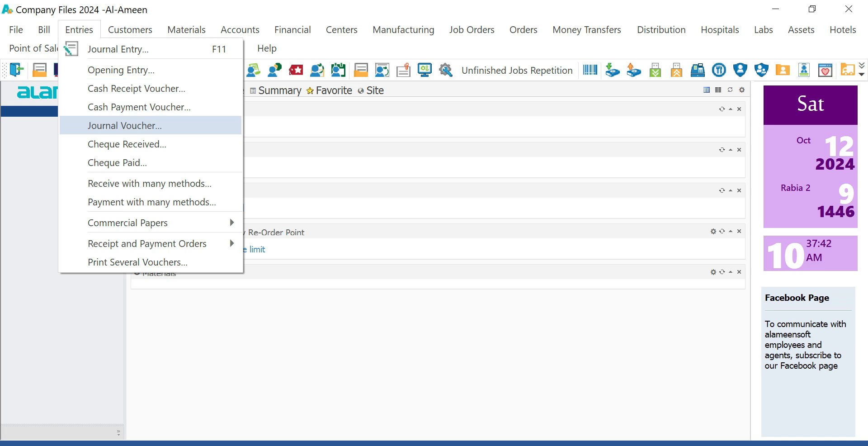
# - Browse a blank Journal Voucher, widening its Debit column and repositioning its window, then close it unsaved
pyautogui.press('Escape')
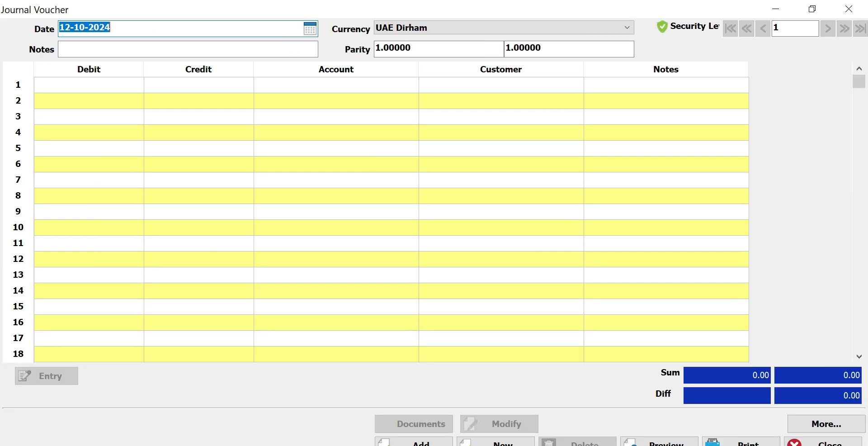
pyautogui.moveTo(144, 70); pyautogui.dragTo(164, 70)
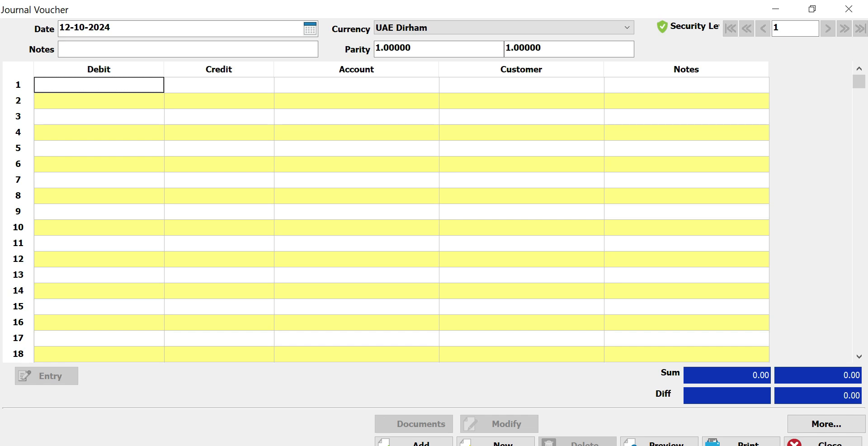
pyautogui.click(811, 8)
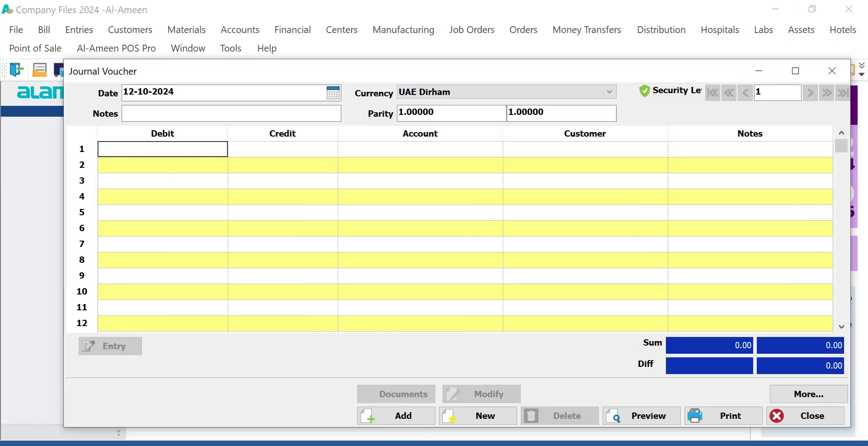
pyautogui.moveTo(457, 71); pyautogui.dragTo(430, 66)
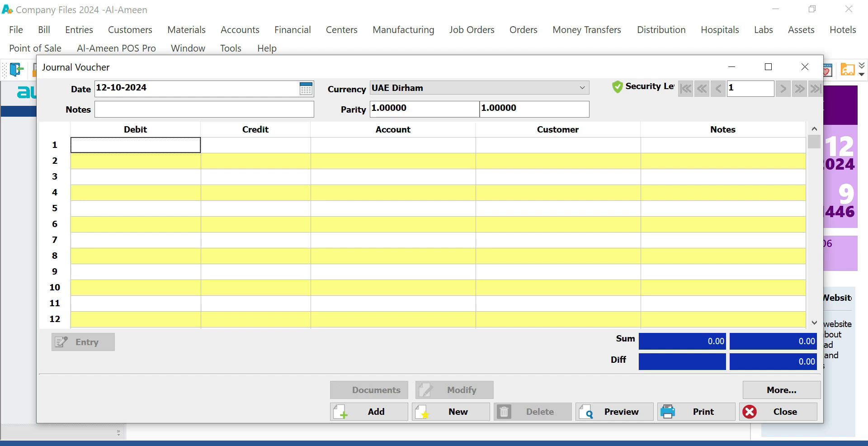
pyautogui.click(394, 145)
pyautogui.click(136, 145)
pyautogui.click(393, 160)
pyautogui.click(136, 161)
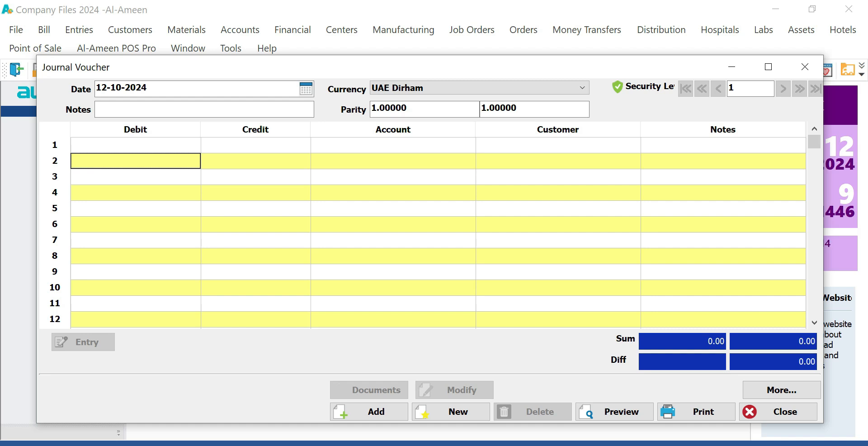
pyautogui.click(804, 67)
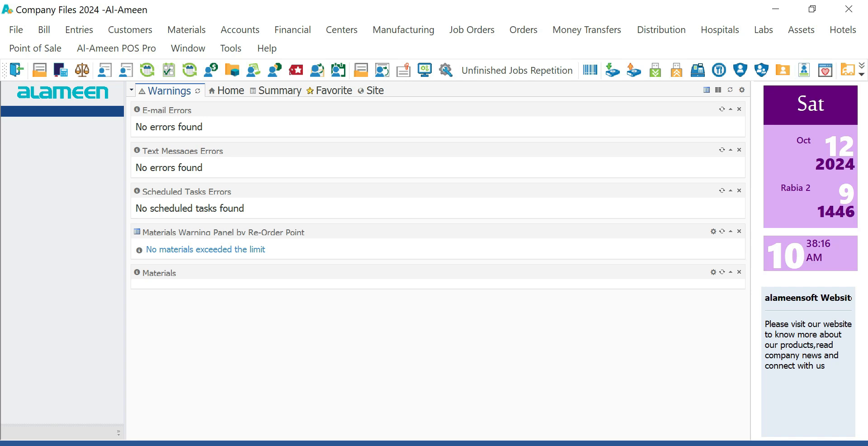
# - Open the Entries menu to list voucher types such as Cheque Received
pyautogui.click(79, 29)
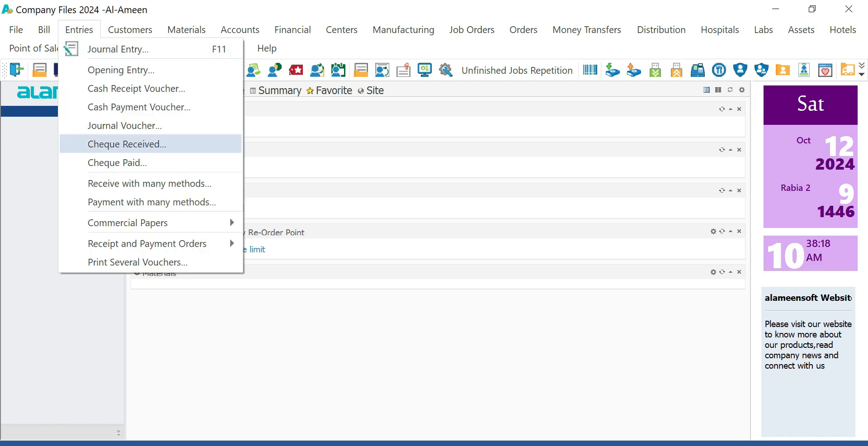